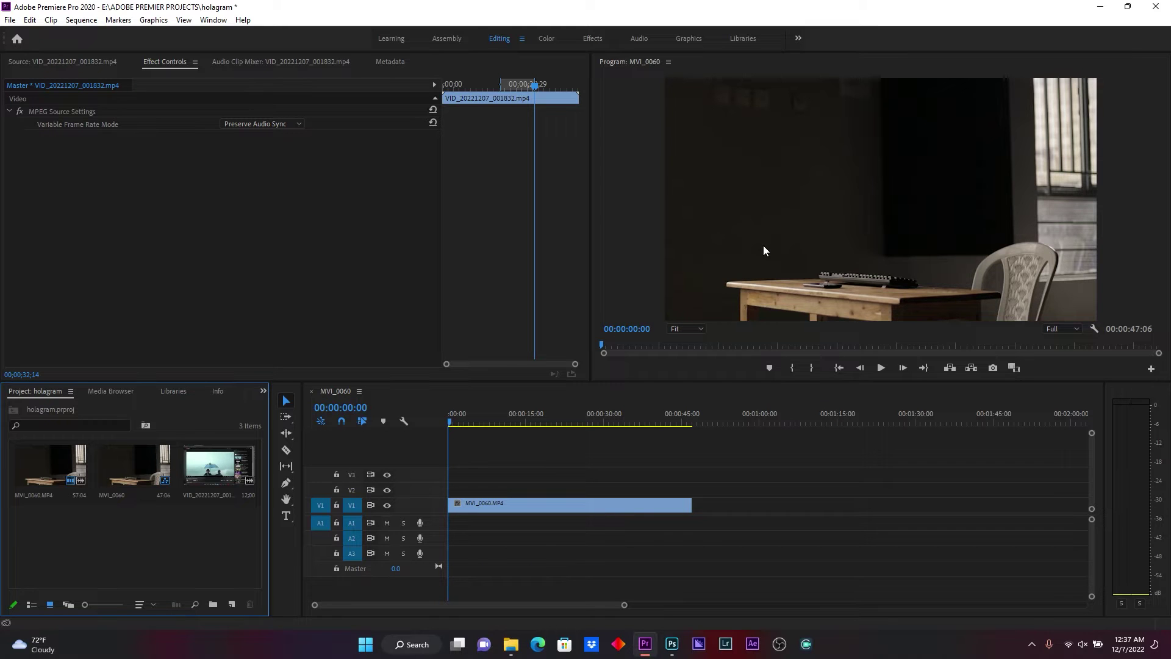
- Play the seated-man table clip on V1 to its end and enlarge the Program monitor
click(761, 284)
click(561, 501)
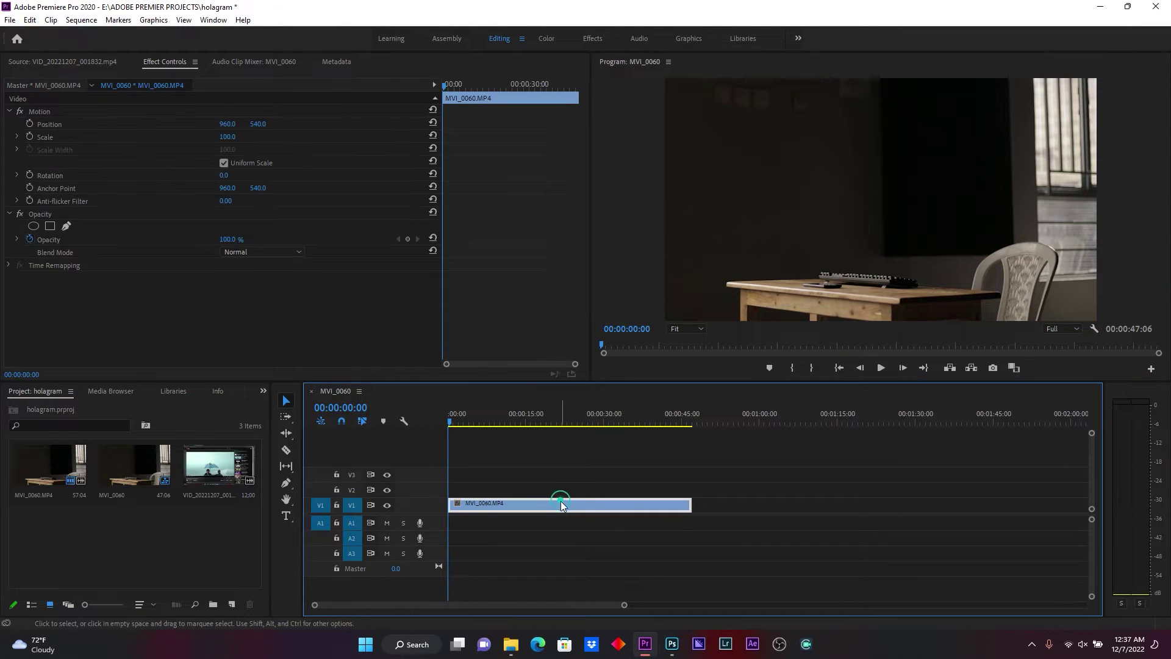
key(space)
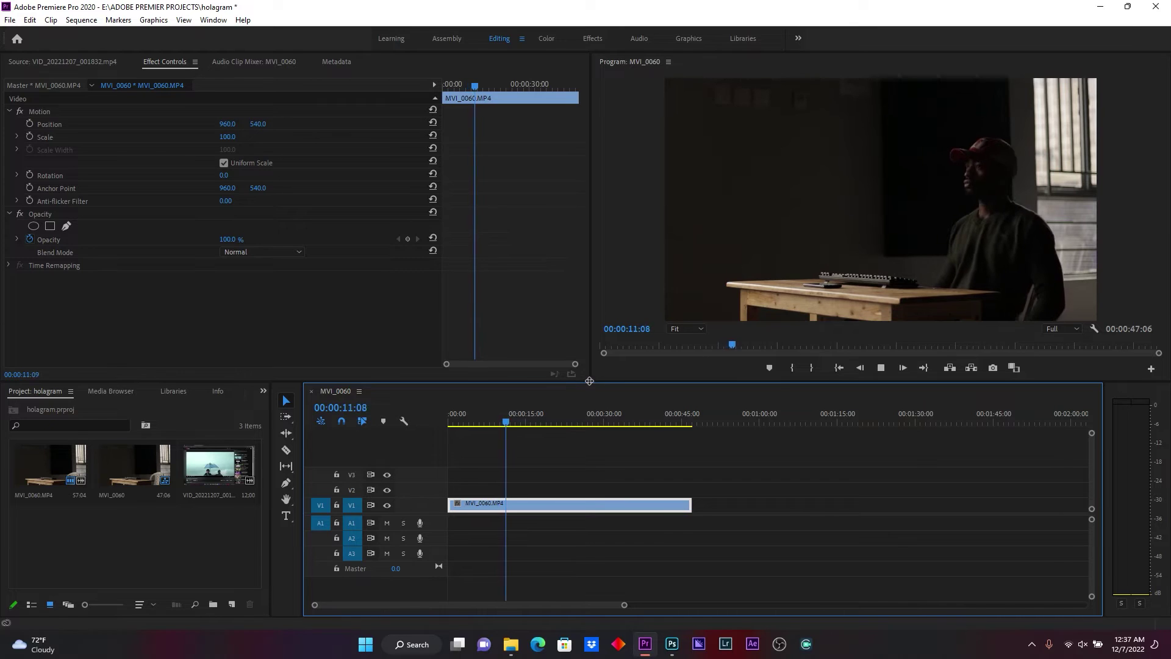
drag(588, 381, 511, 432)
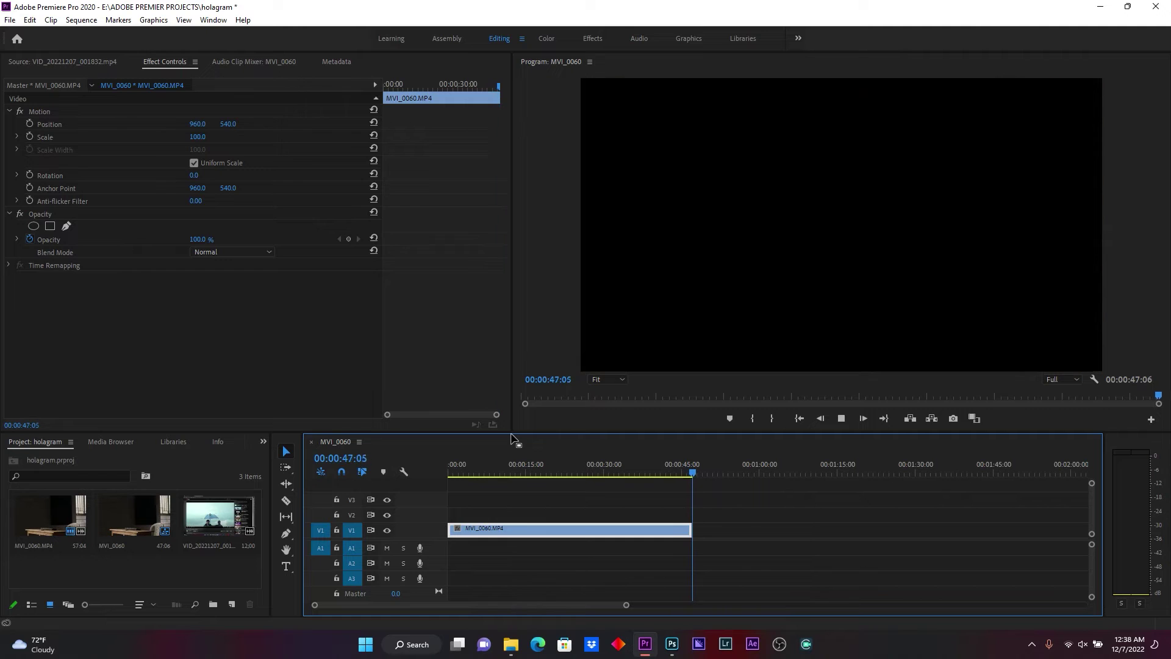
- Load VID_20221207_001832.mp4 in the Source monitor and play it from an earlier point
double_click(209, 519)
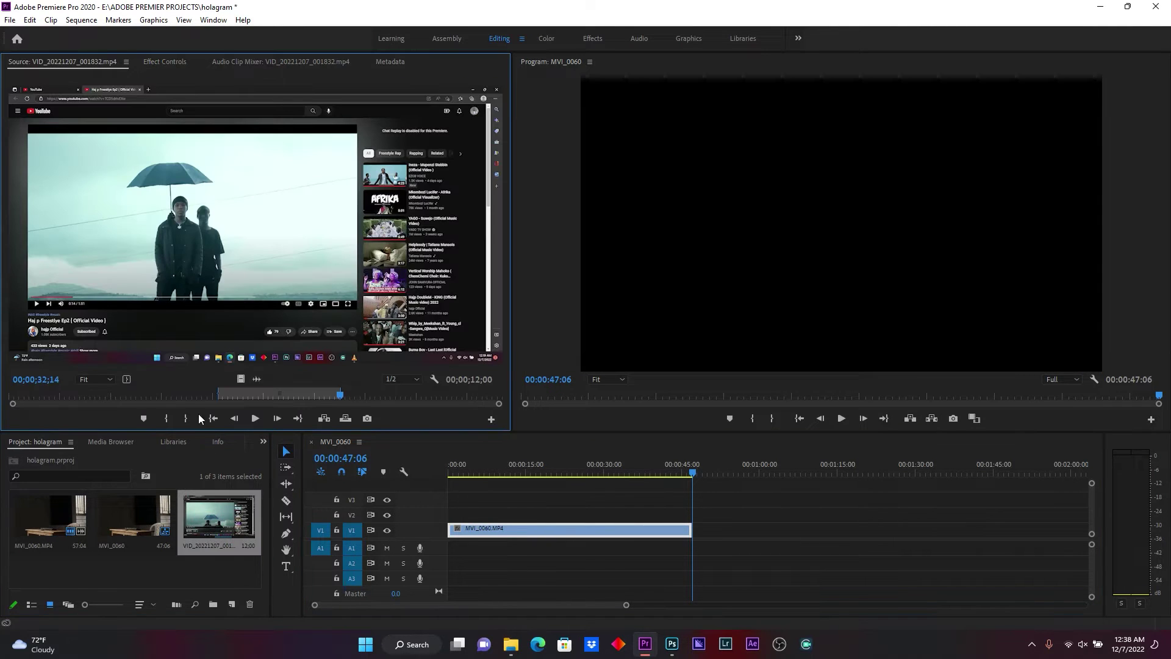
click(106, 397)
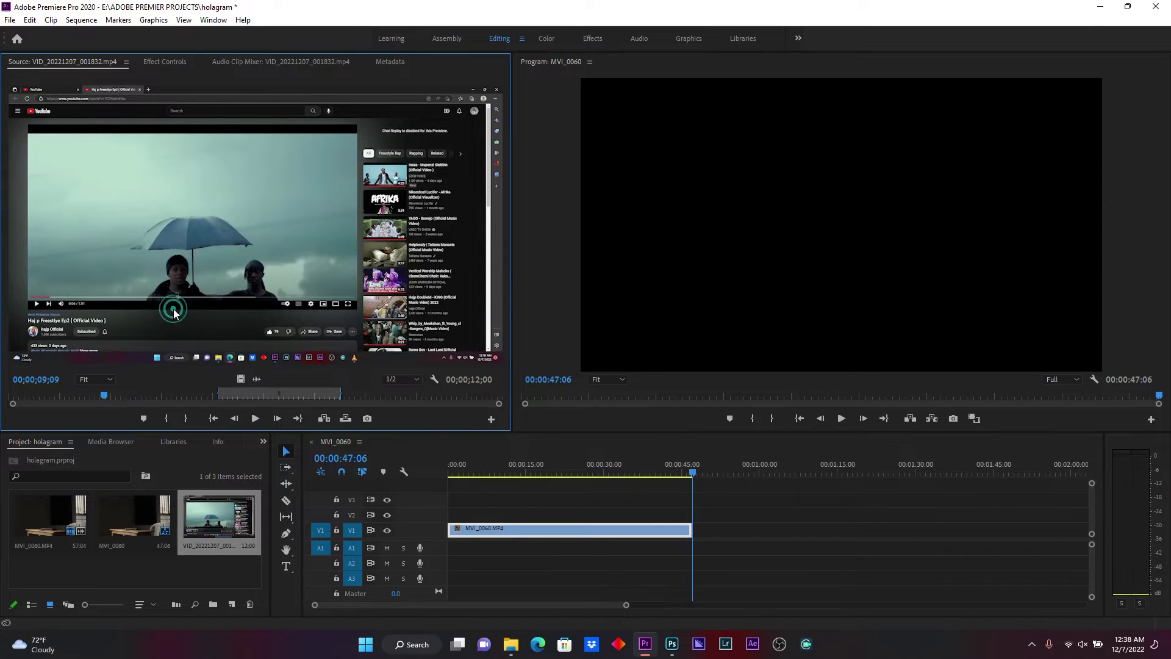
key(space)
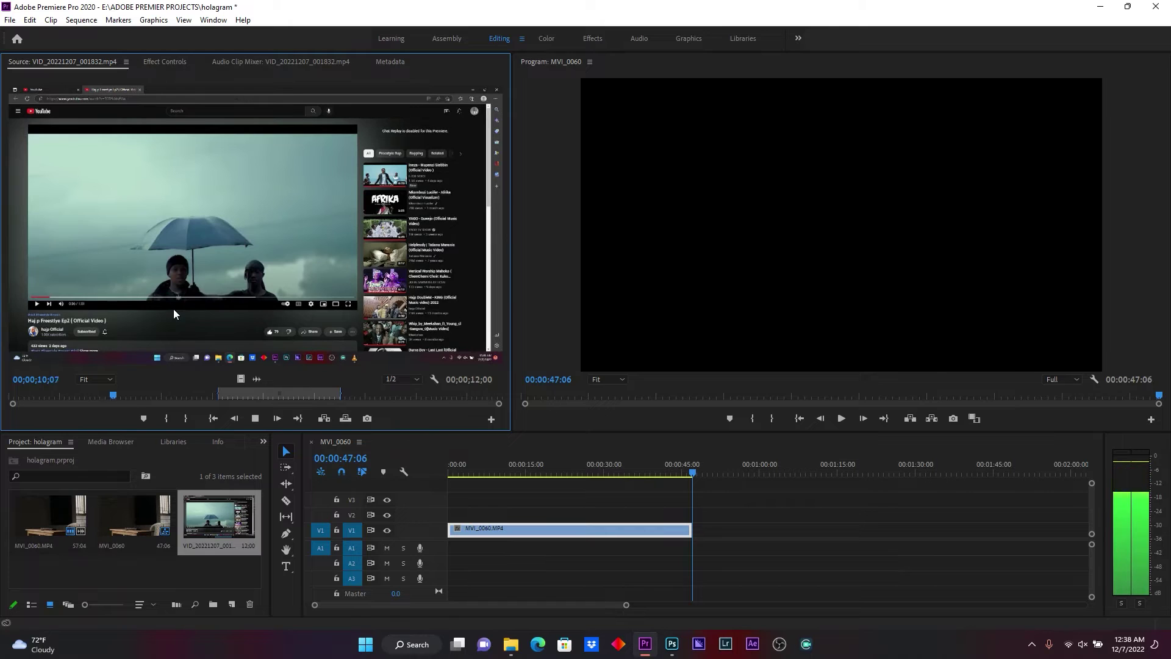
key(XF86AudioLowerVolume)
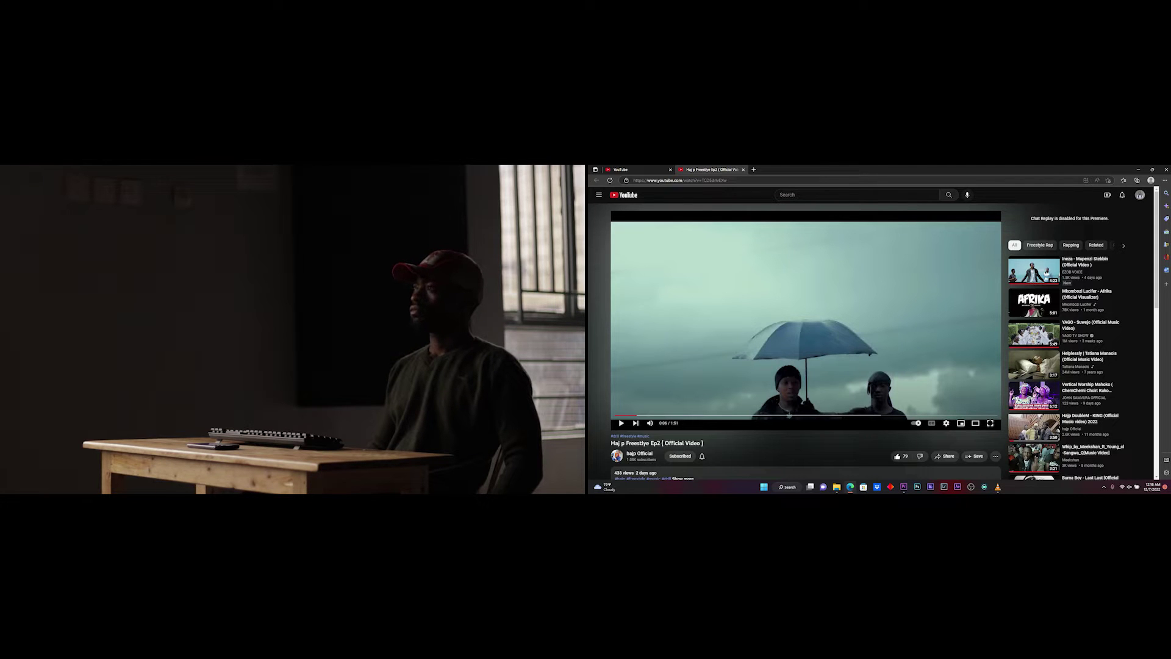
- Play, pause and resume the preview to find where the man sits at the table
key(space)
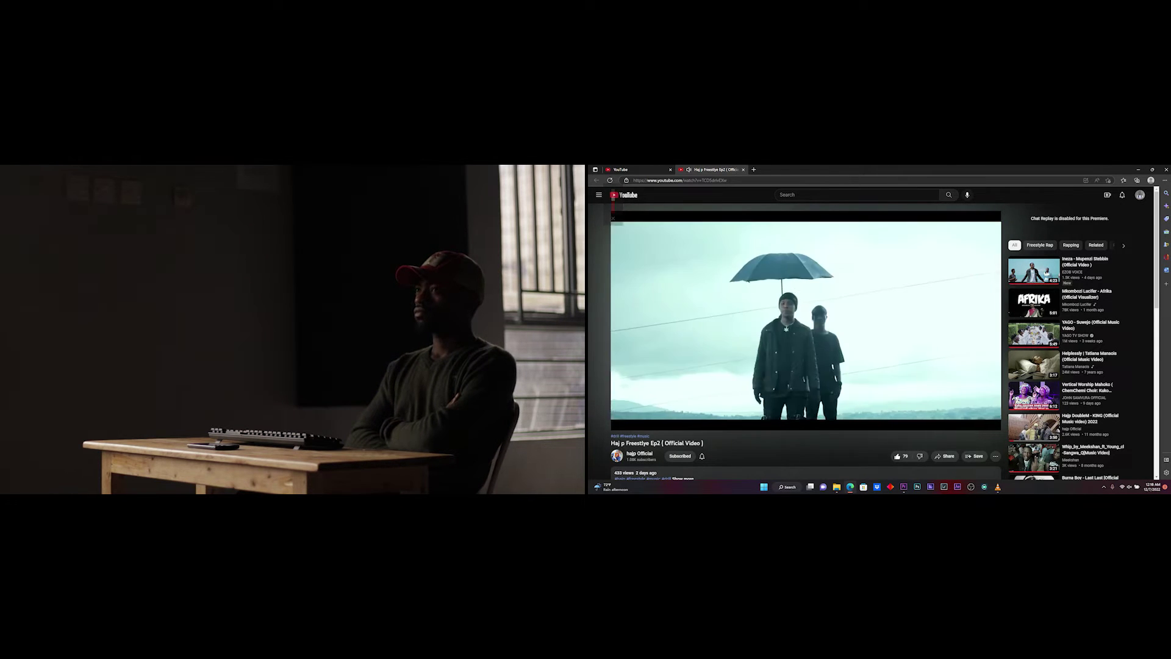
key(space)
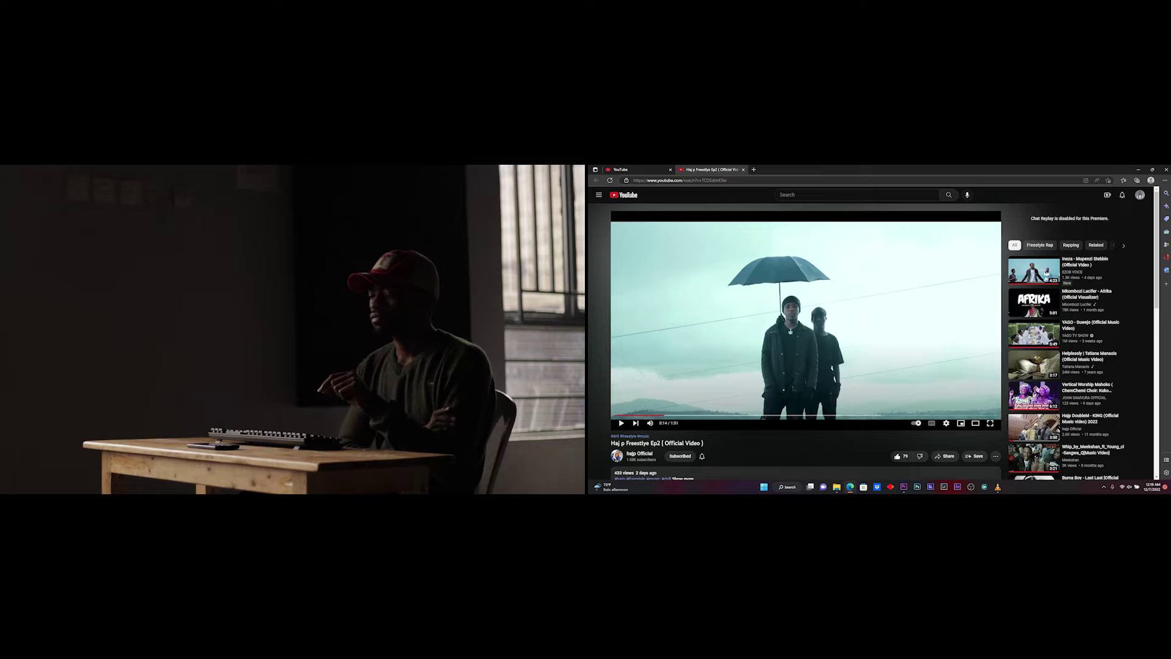
key(space)
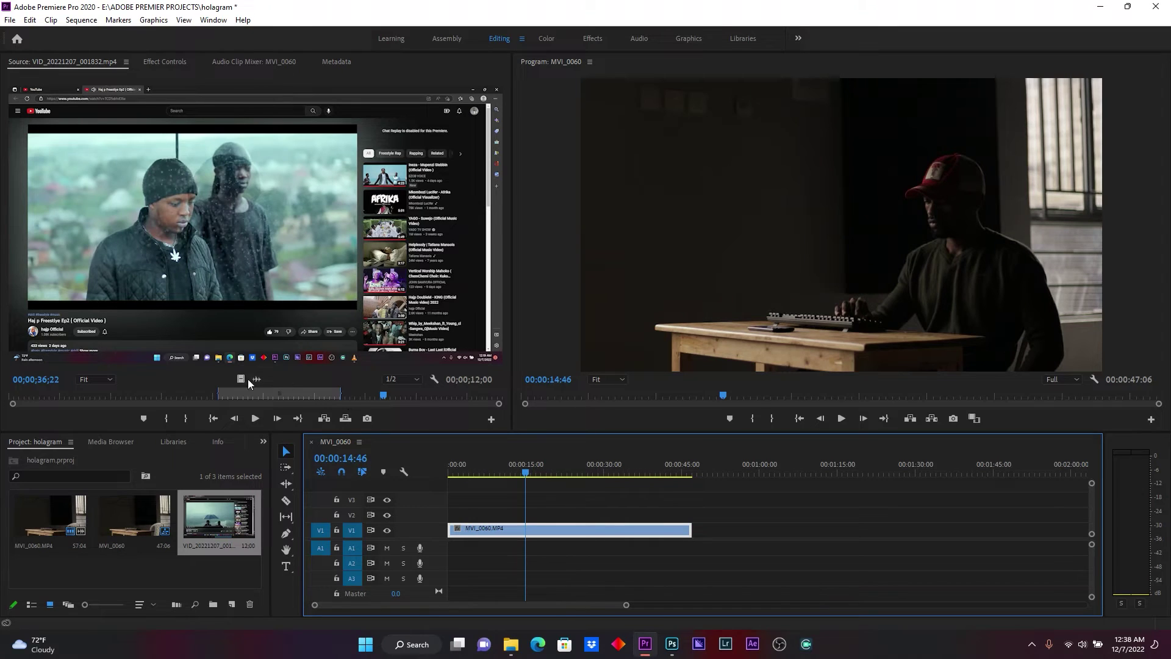
- Overlay the browser recording on V2, extend its end, and scale it to 80%
click(241, 380)
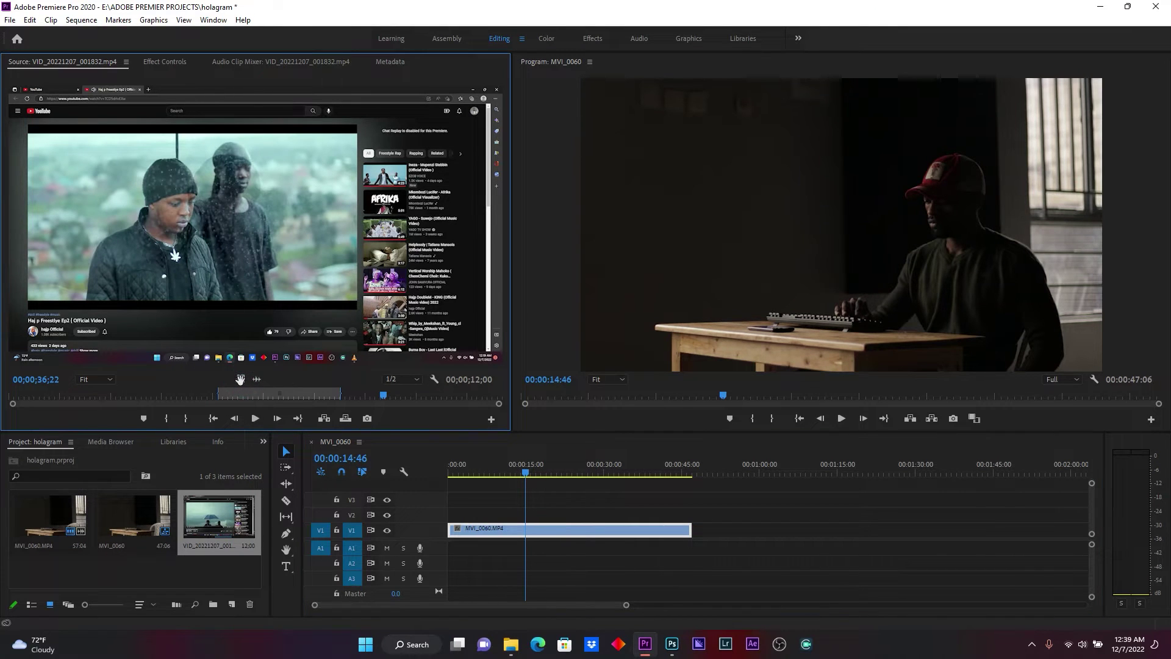
mouse_move(240, 379)
mouse_down()
mouse_move(565, 517)
mouse_move(465, 510)
mouse_up()
mouse_move(593, 514)
mouse_down()
mouse_move(700, 521)
mouse_move(687, 521)
mouse_up()
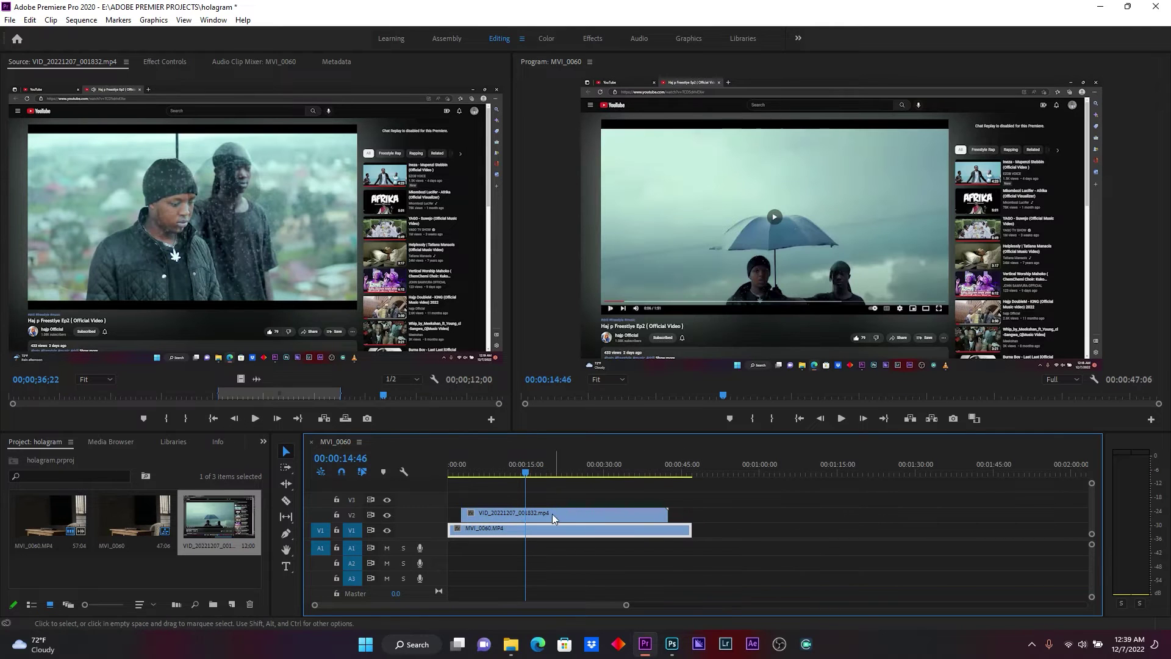
click(172, 62)
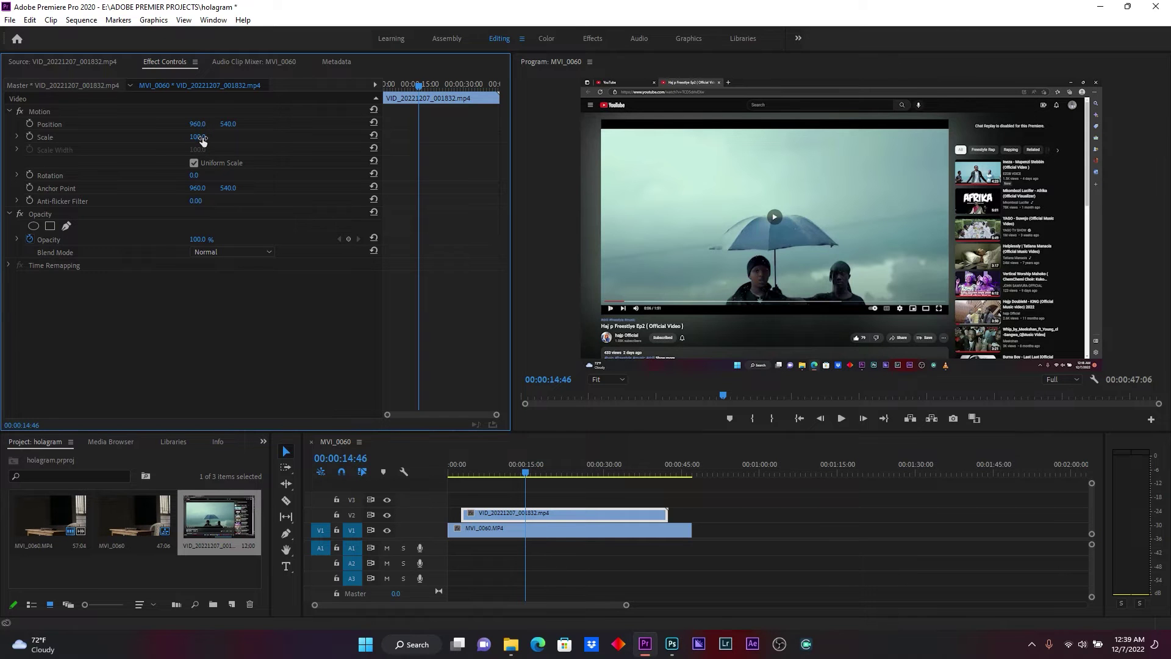
mouse_move(197, 137)
mouse_down()
mouse_move(179, 136)
mouse_move(188, 136)
mouse_up()
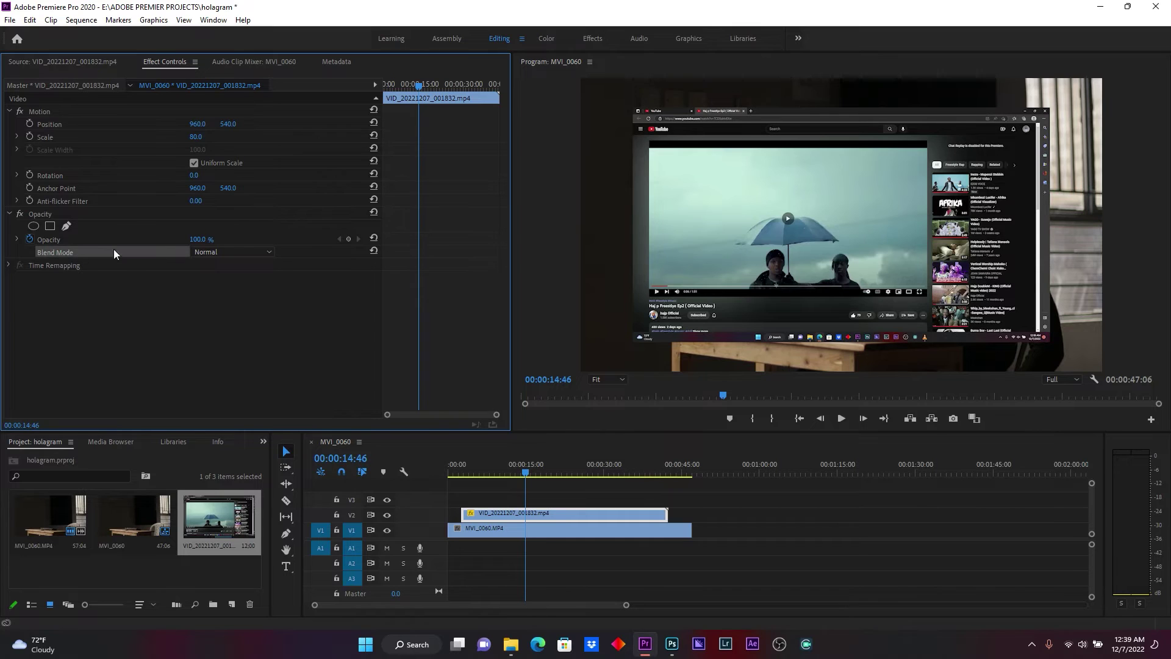
- Set the overlay's blend mode to Screen and keyframe its opacity at 89%
click(213, 250)
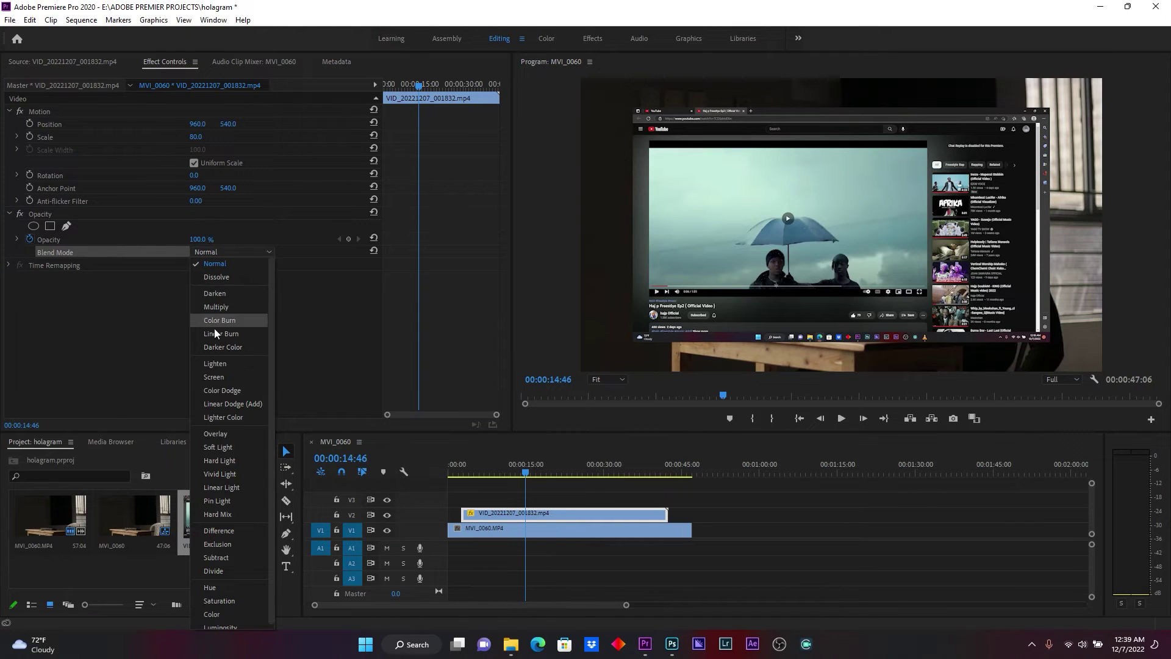
click(226, 375)
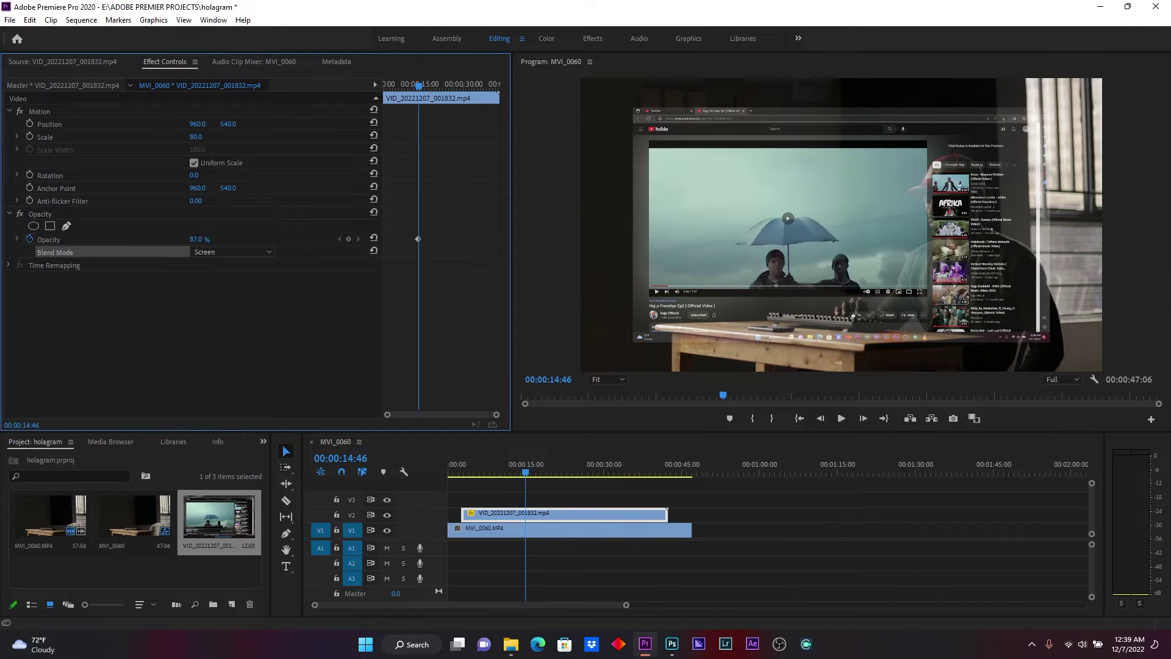
click(348, 240)
drag(200, 239, 196, 239)
drag(208, 240, 206, 240)
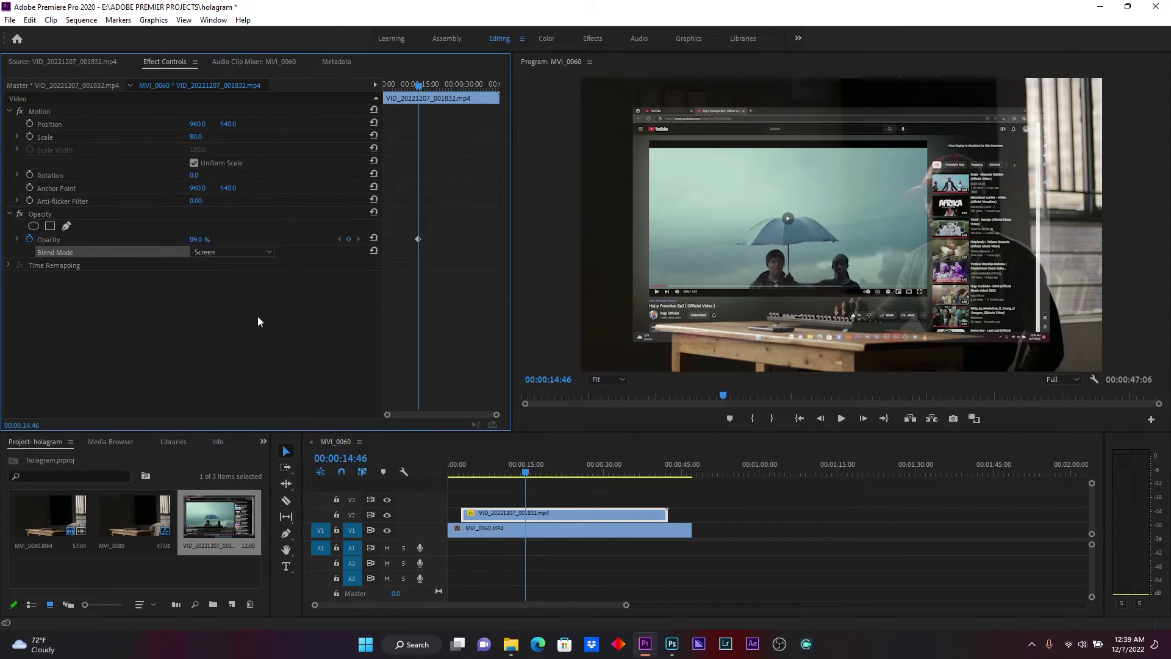
- Apply the Color Correction Channel Mixer effect from the Effects panel to the V2 clip
click(264, 442)
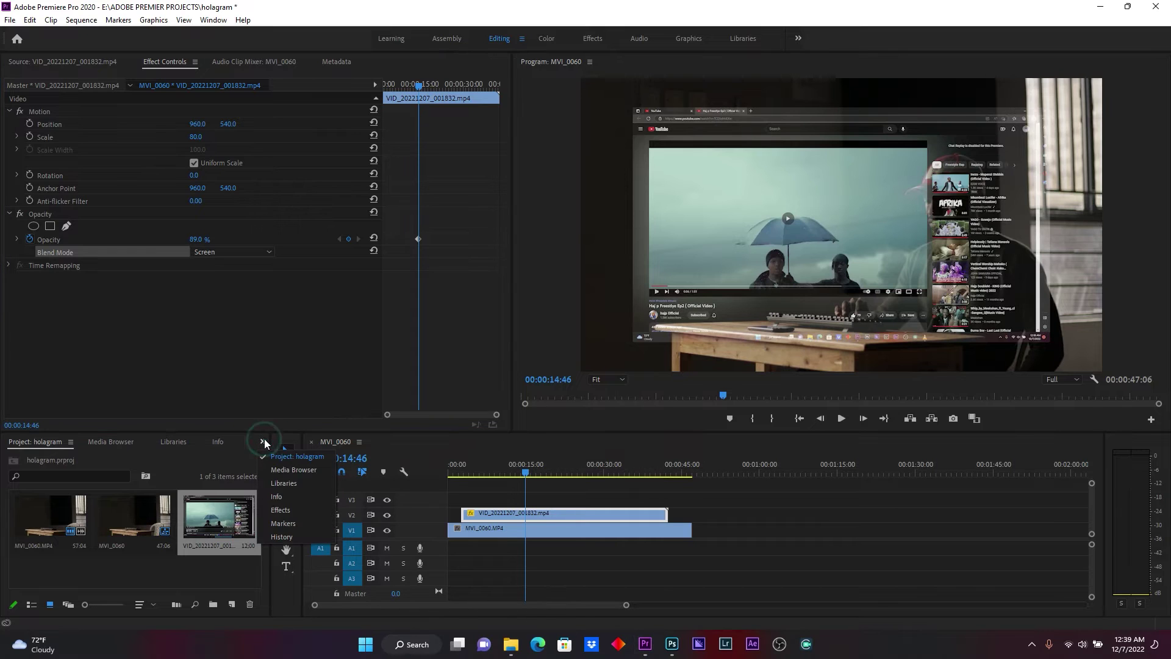
click(283, 506)
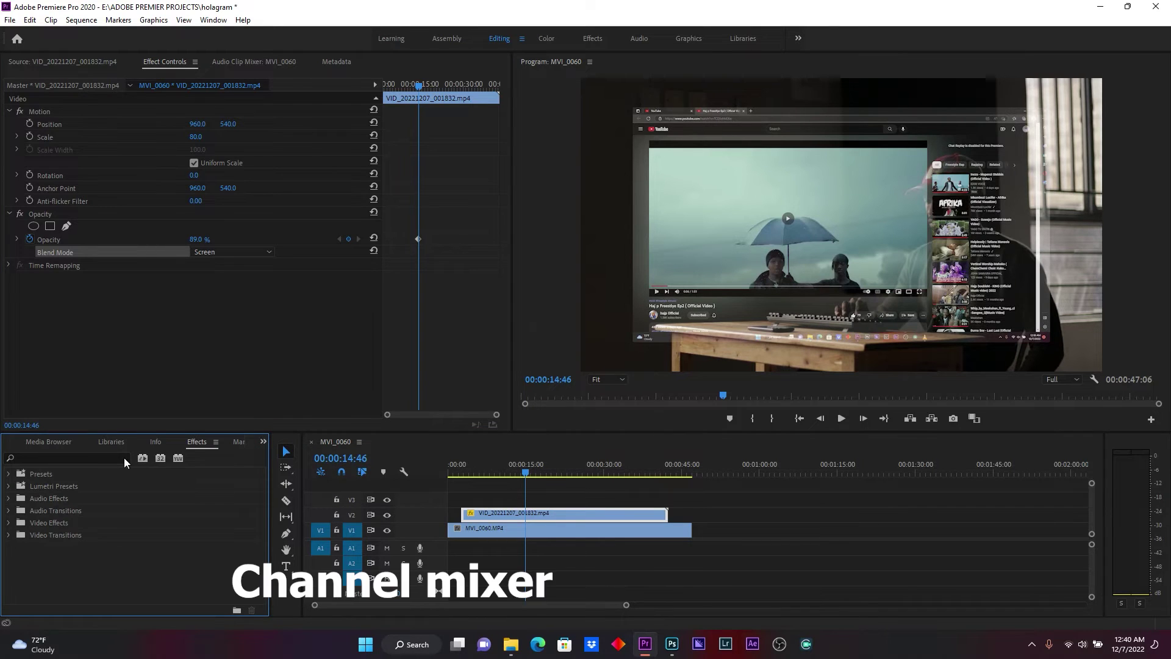
click(124, 458)
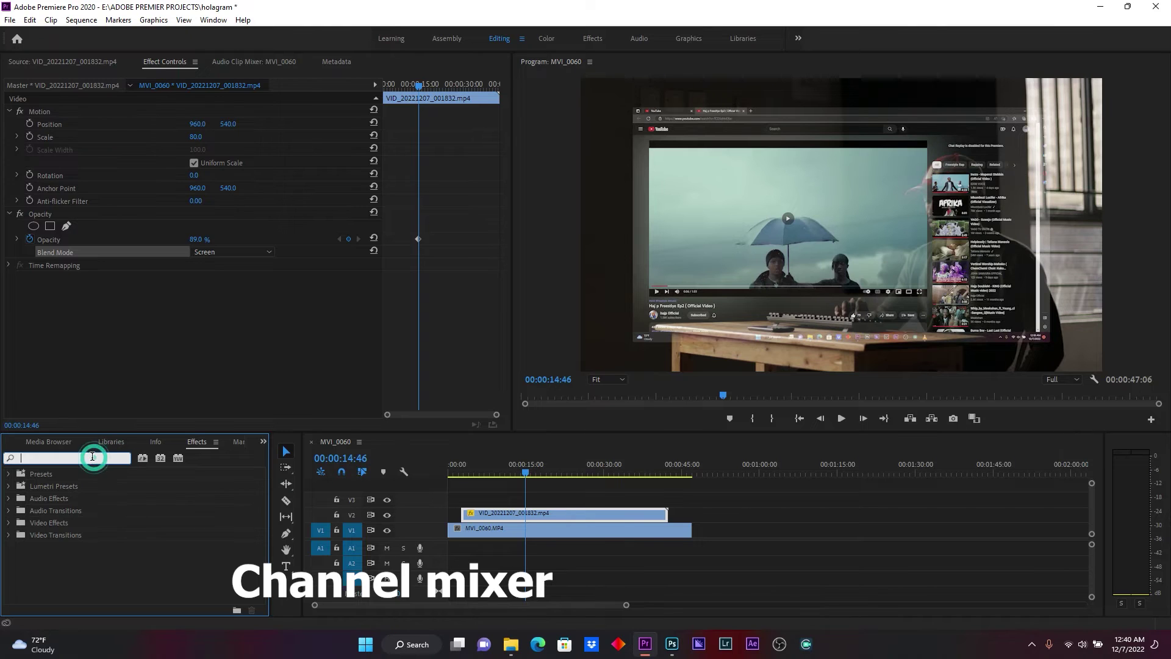
text(cha)
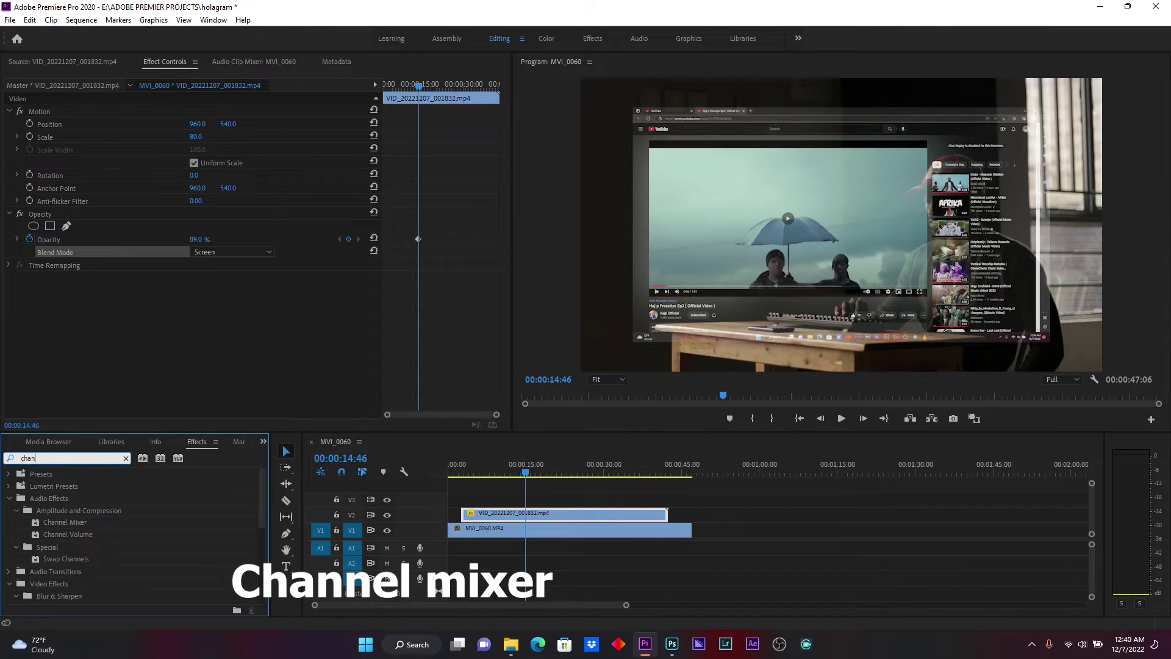
text(n)
click(76, 522)
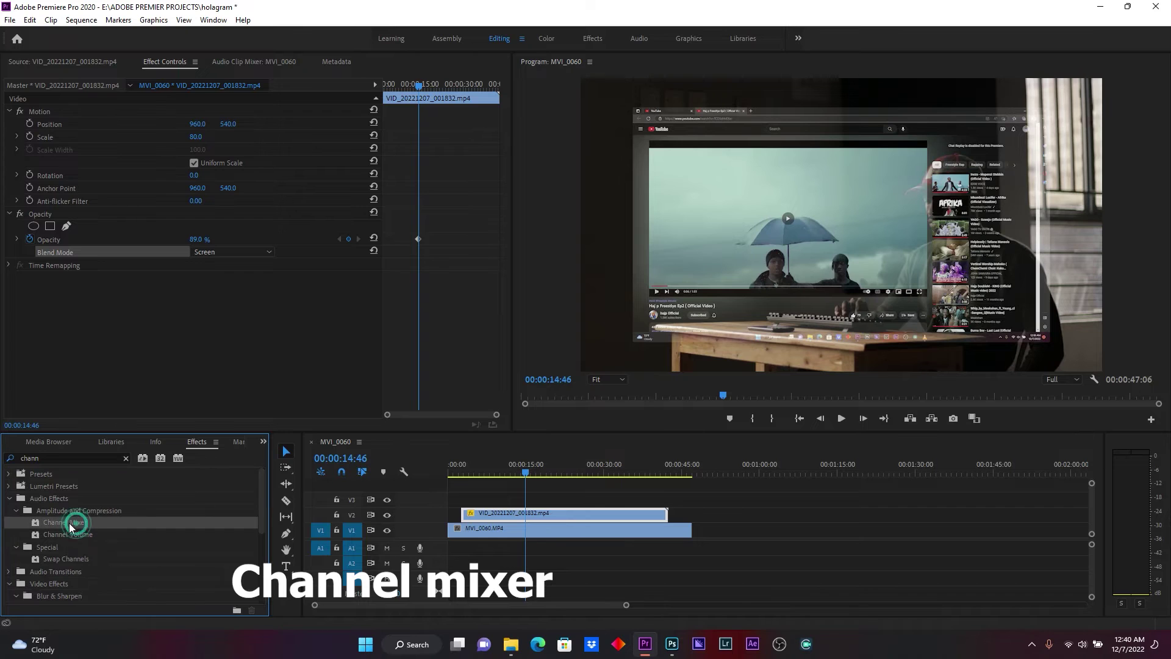
scroll(63, 520, down, 3)
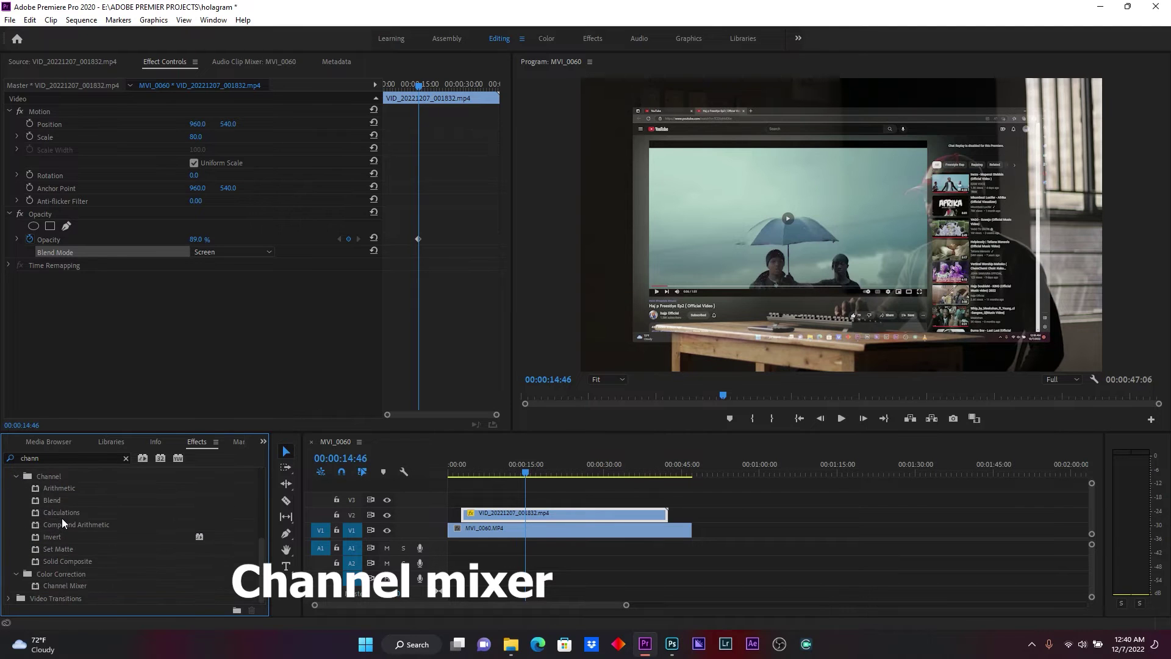
click(65, 583)
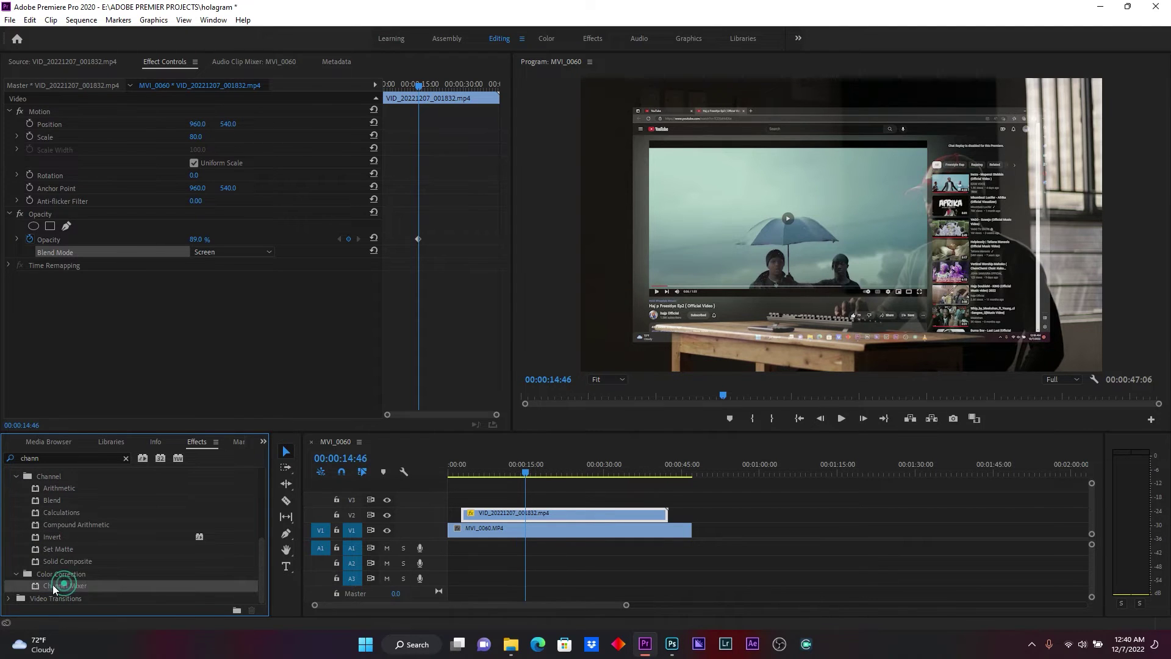
drag(51, 584, 512, 513)
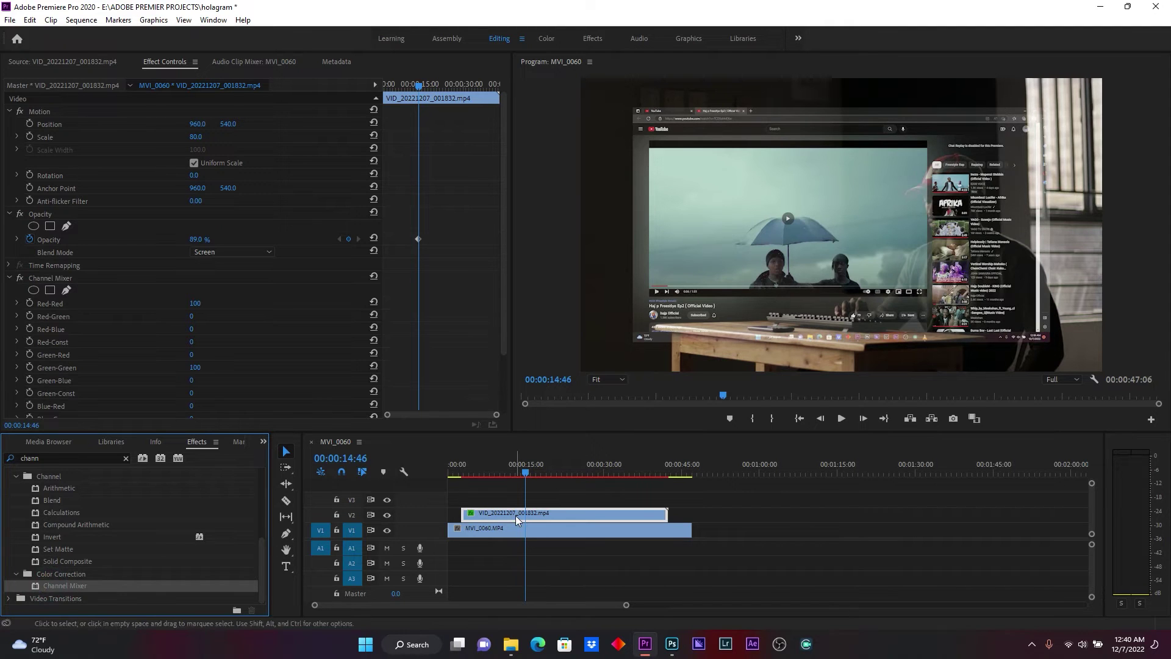
- Set Channel Mixer Red-Red -44, Red-Green -49, Red-Blue -99 for a teal tint
mouse_move(194, 305)
mouse_down()
mouse_move(184, 304)
mouse_move(188, 317)
mouse_up()
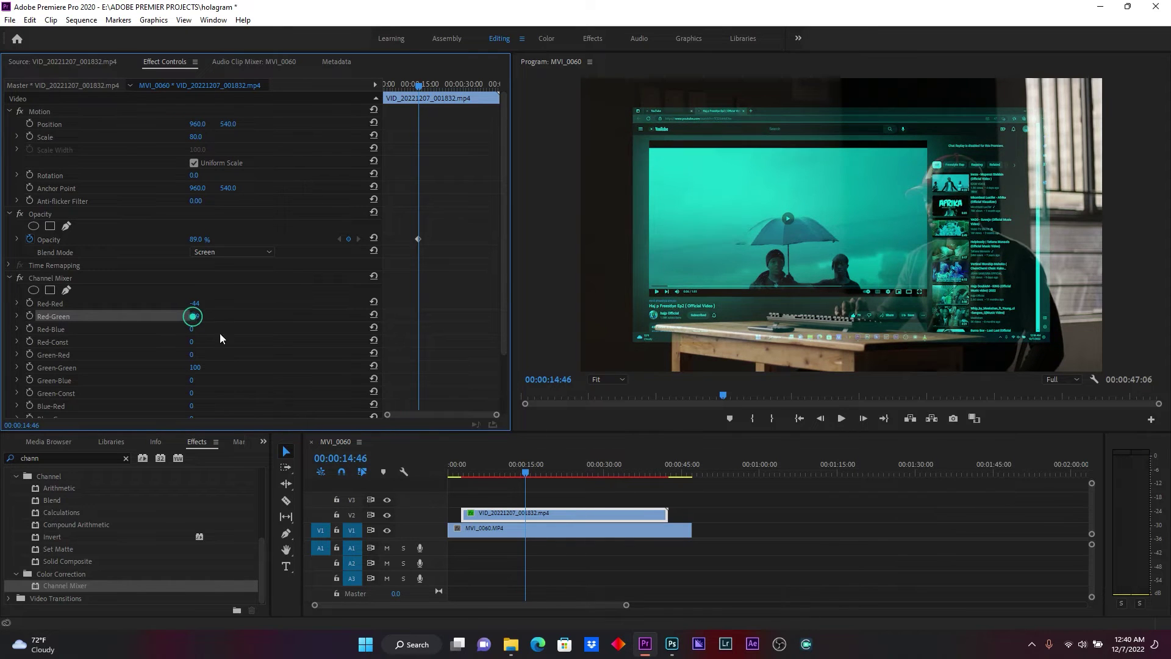
drag(192, 329, 183, 330)
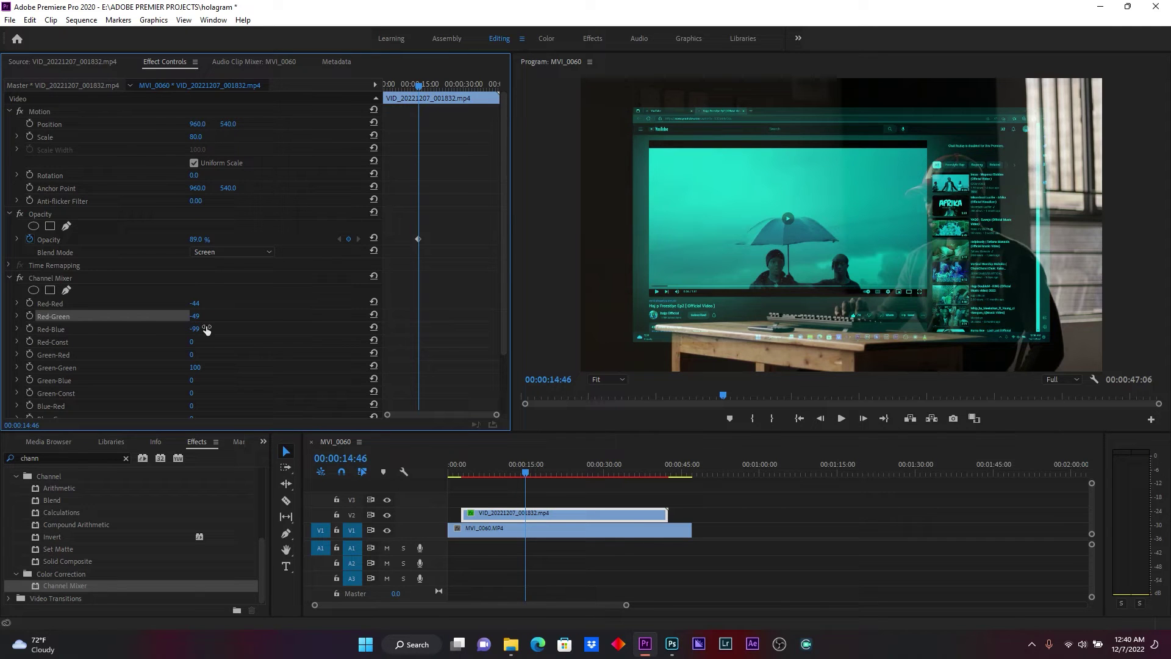
click(41, 275)
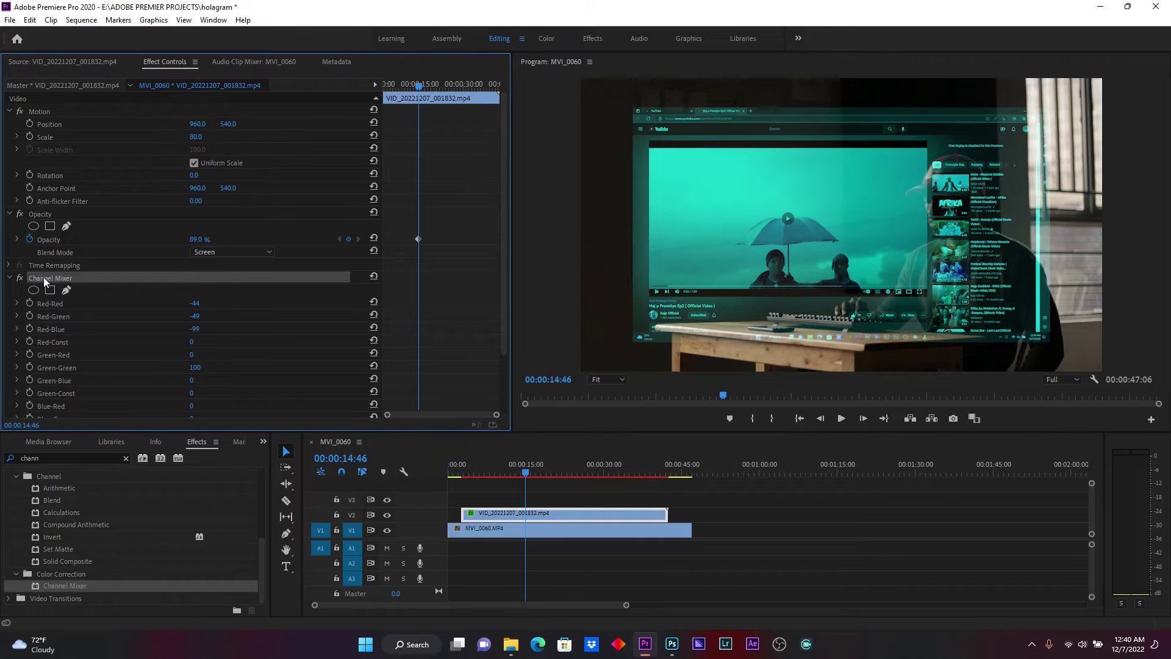
click(9, 278)
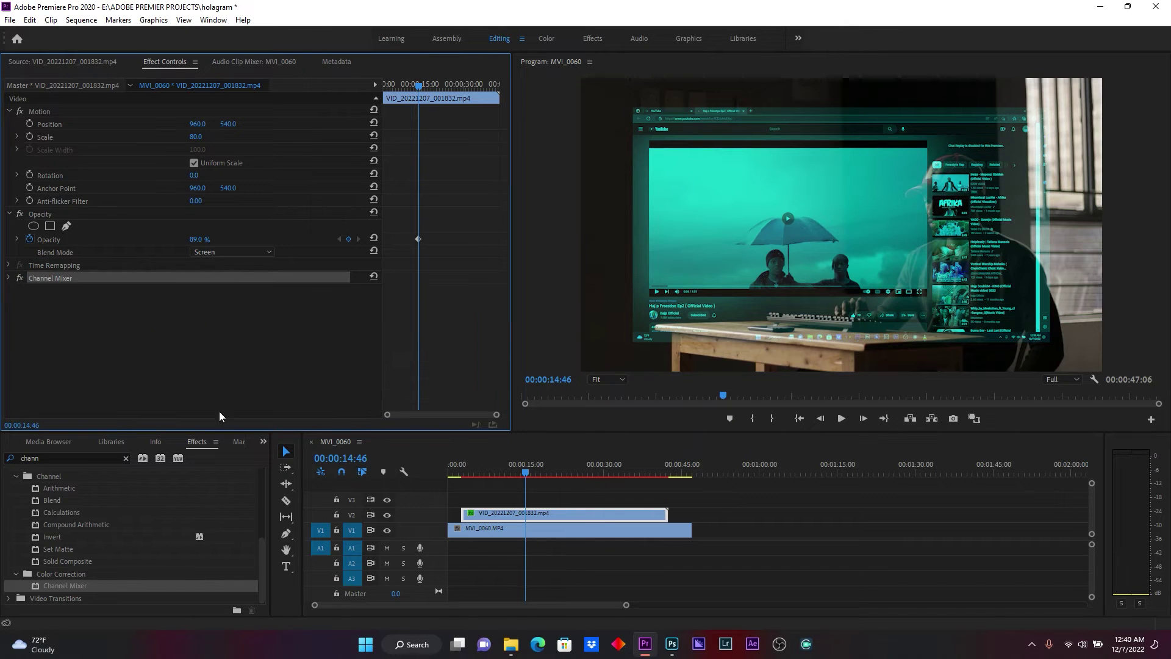
- Search the effects for 'corn' and apply Distort > Corner Pin to the V2 overlay
click(203, 441)
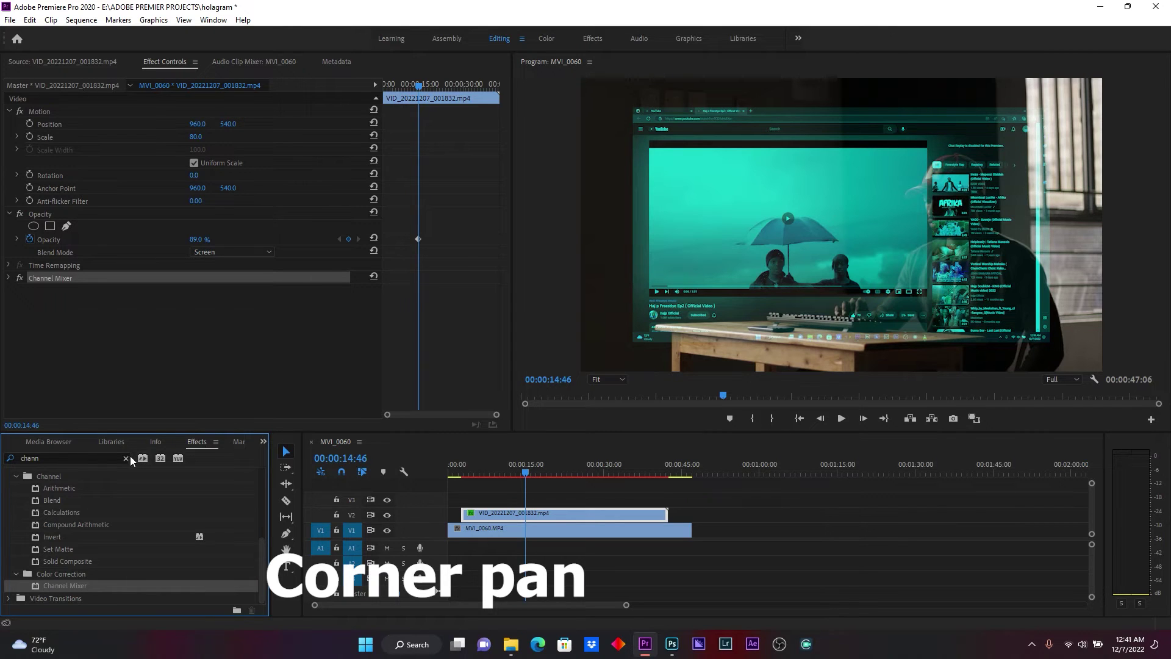
click(128, 456)
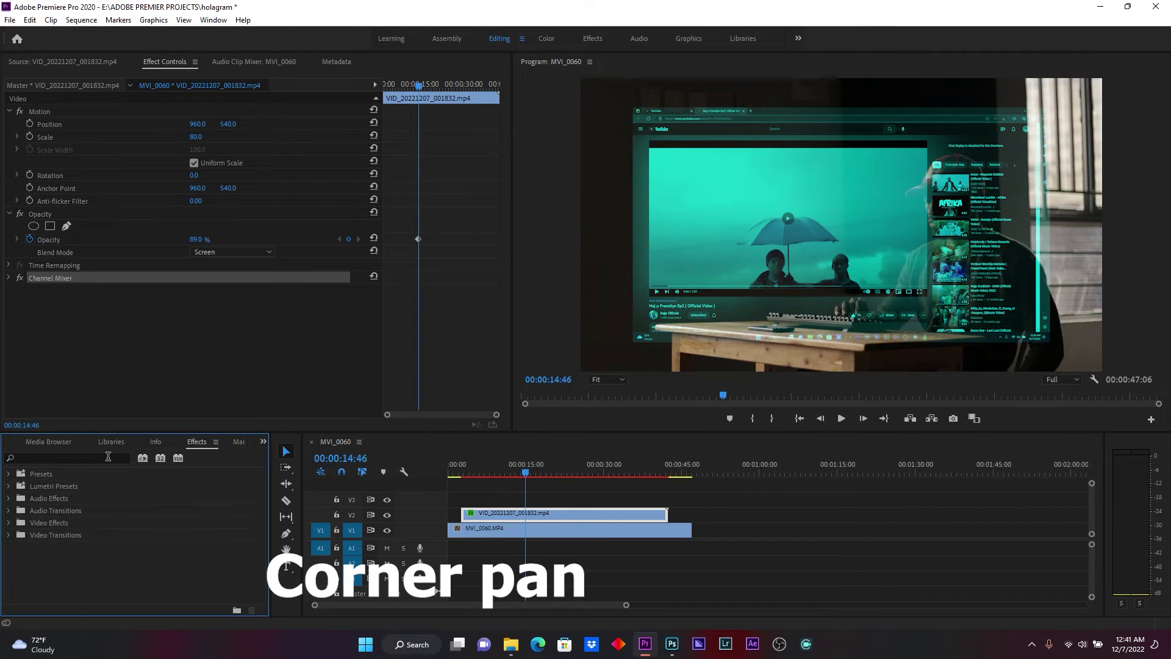
click(108, 457)
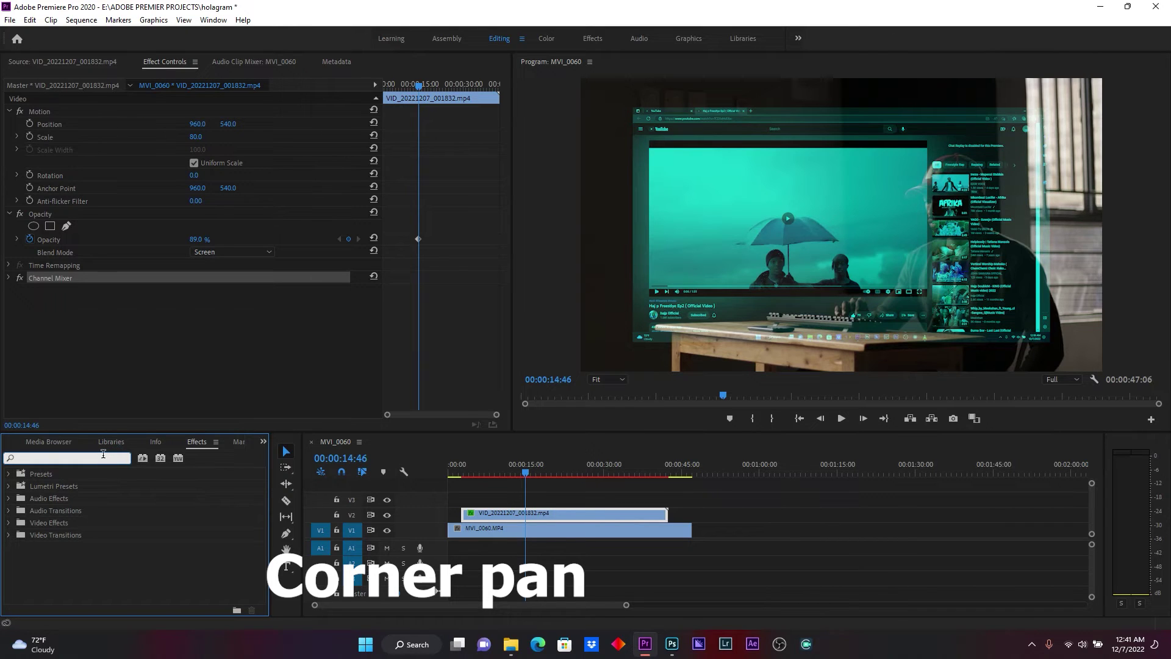
text(corn)
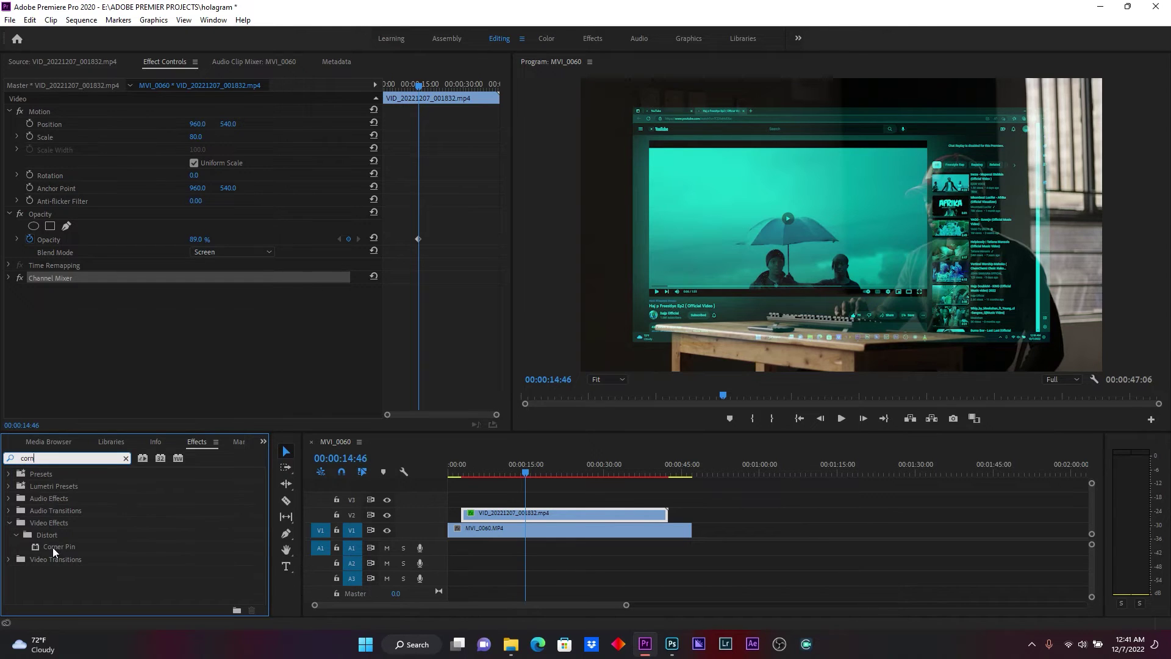
click(52, 547)
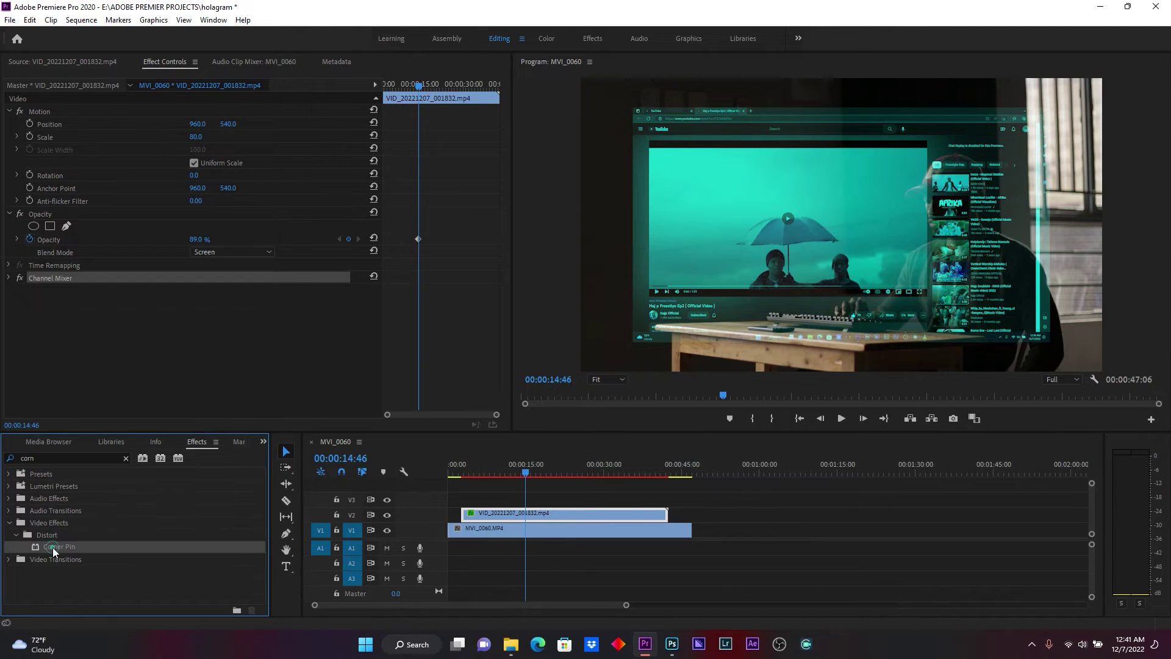
click(48, 535)
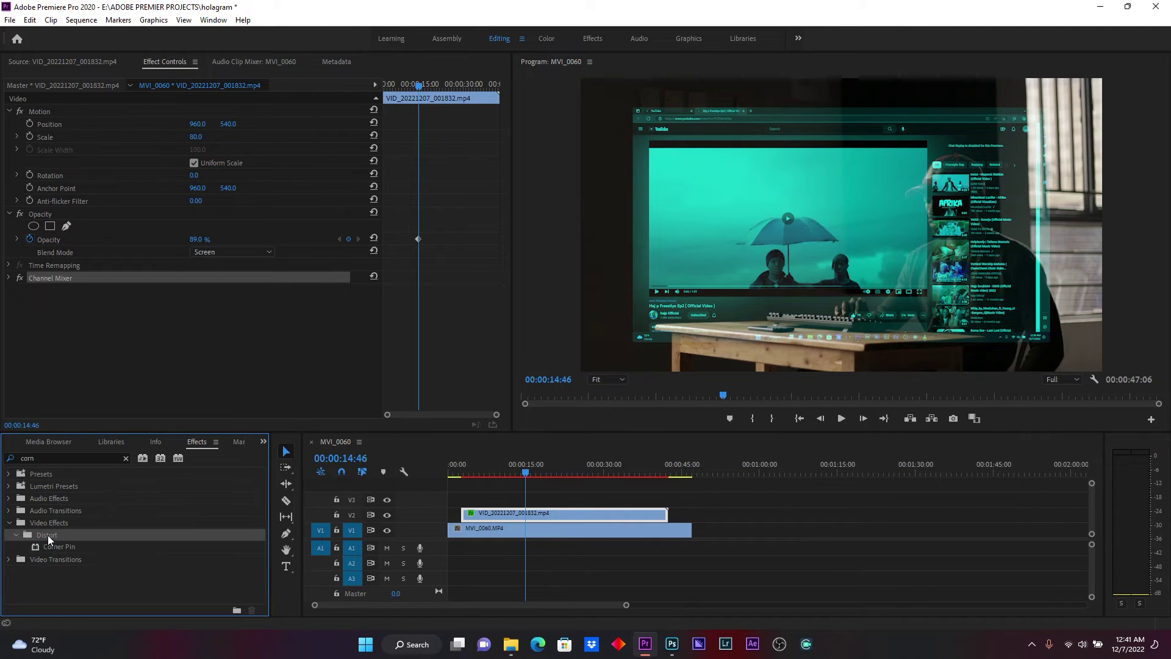
drag(55, 548, 546, 513)
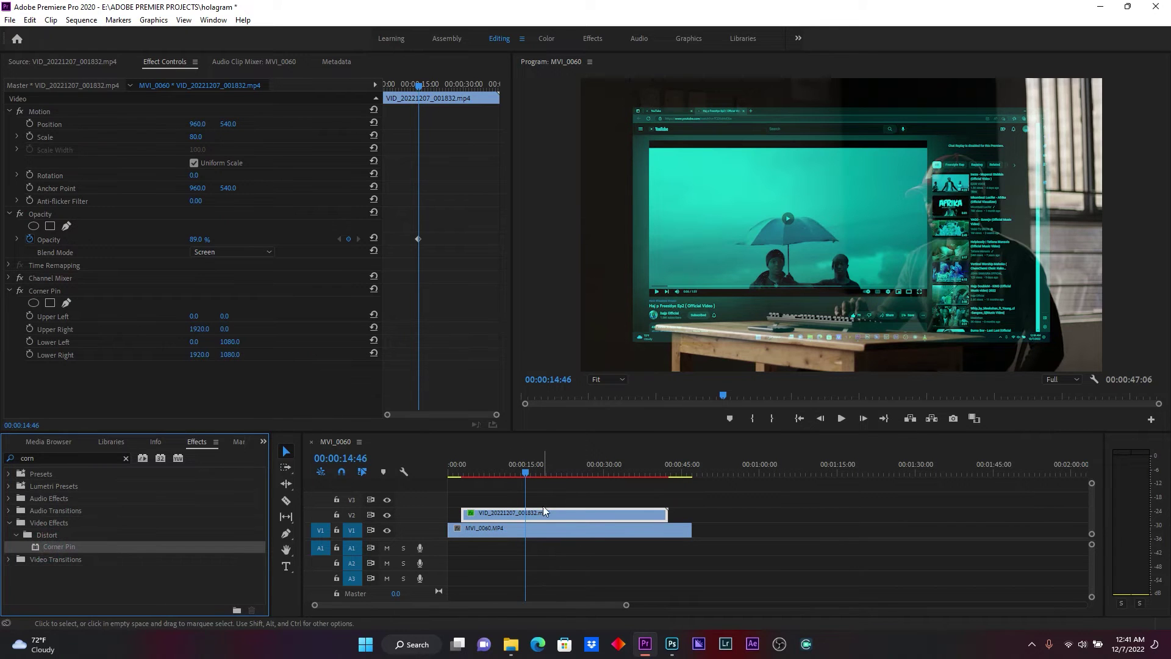
- Drag the four Corner Pin corners roughly into a tilted panel beside the man
click(46, 290)
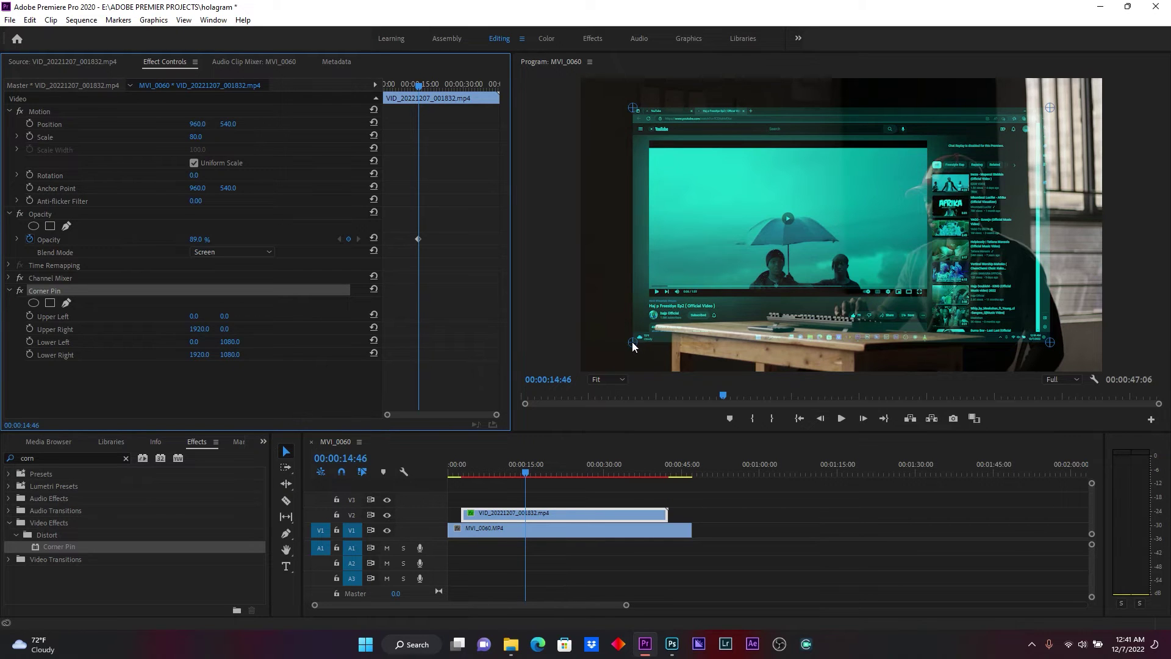
mouse_move(634, 346)
mouse_down()
mouse_move(654, 308)
mouse_move(895, 349)
mouse_up()
drag(637, 111, 633, 105)
drag(809, 108, 868, 120)
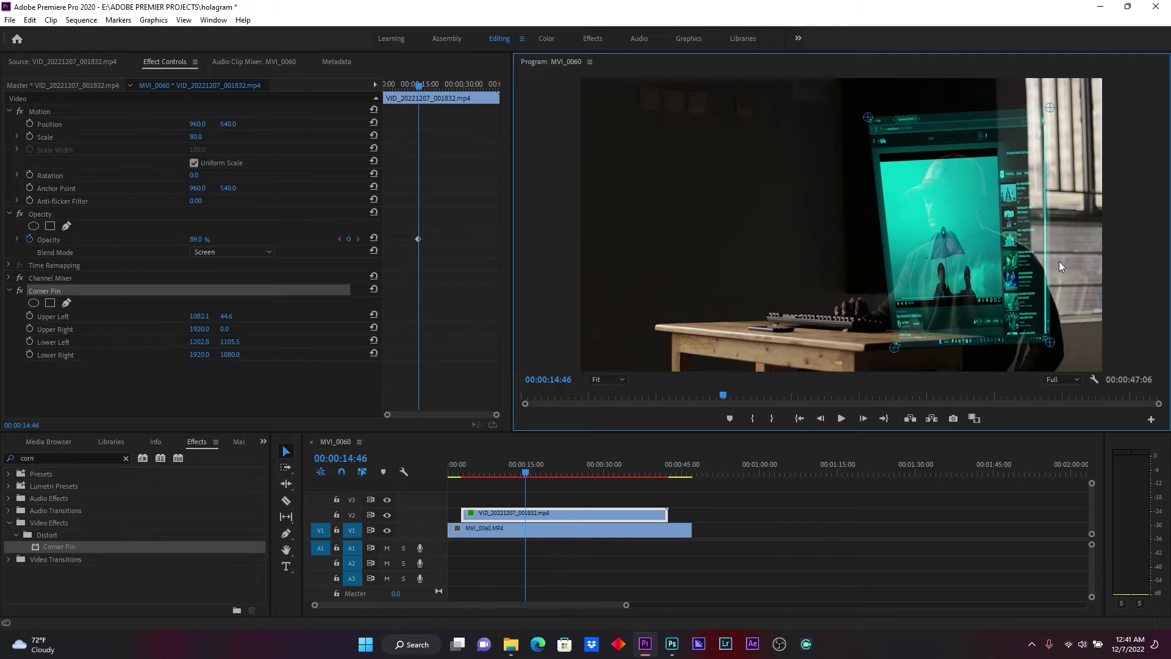
drag(1049, 341, 682, 309)
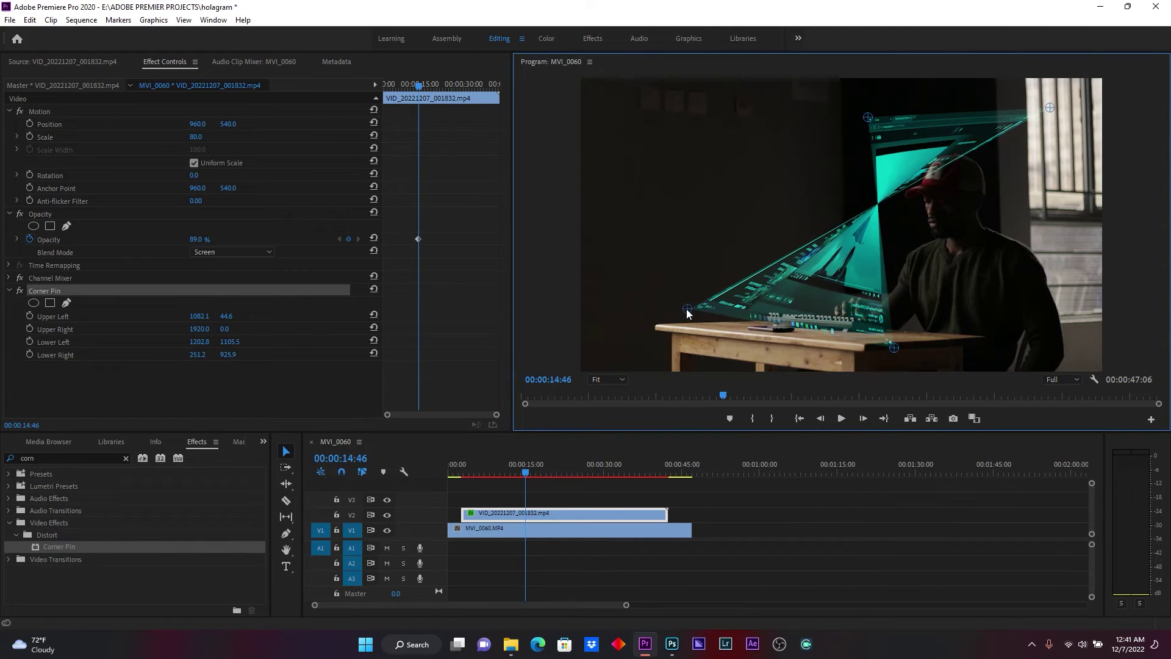
mouse_move(1051, 107)
mouse_down()
mouse_move(674, 163)
mouse_move(632, 150)
mouse_up()
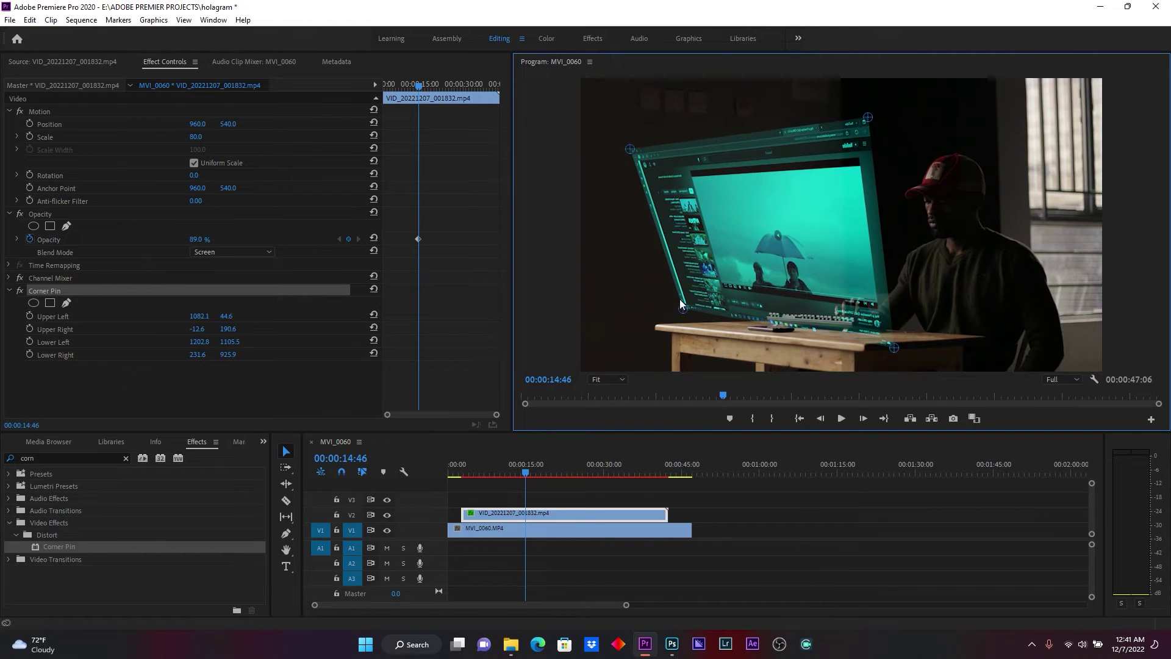
- Settle the panel's bottom-left and bottom-right corners onto the table
mouse_move(681, 307)
mouse_down()
mouse_move(662, 310)
mouse_move(656, 295)
mouse_up()
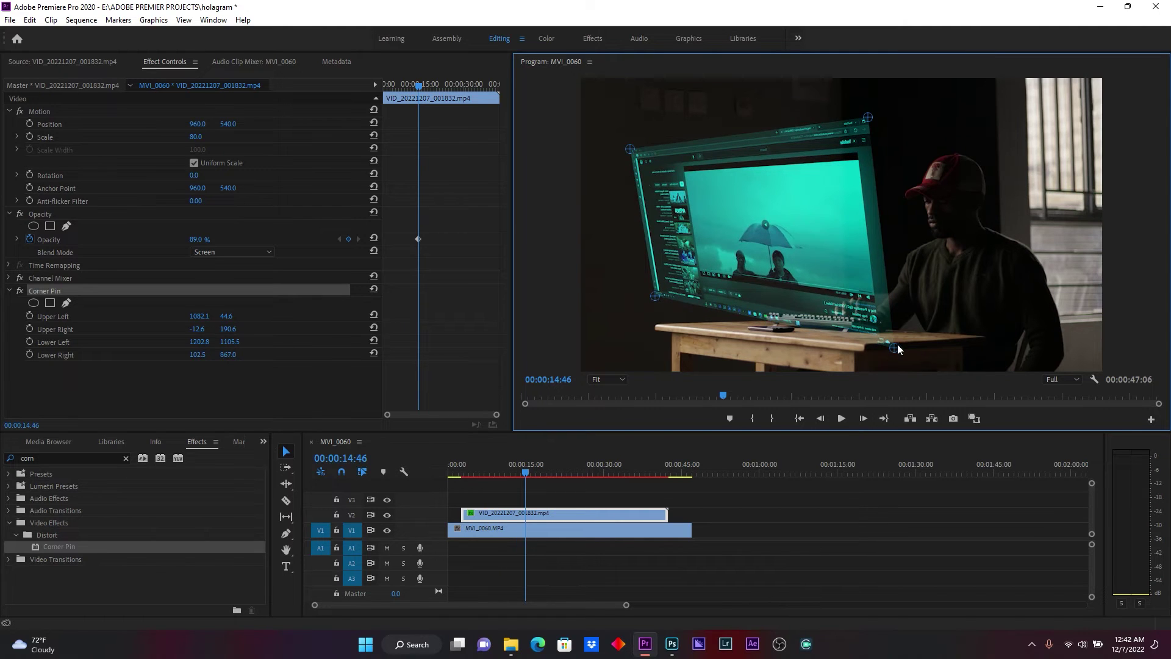
drag(895, 348, 891, 301)
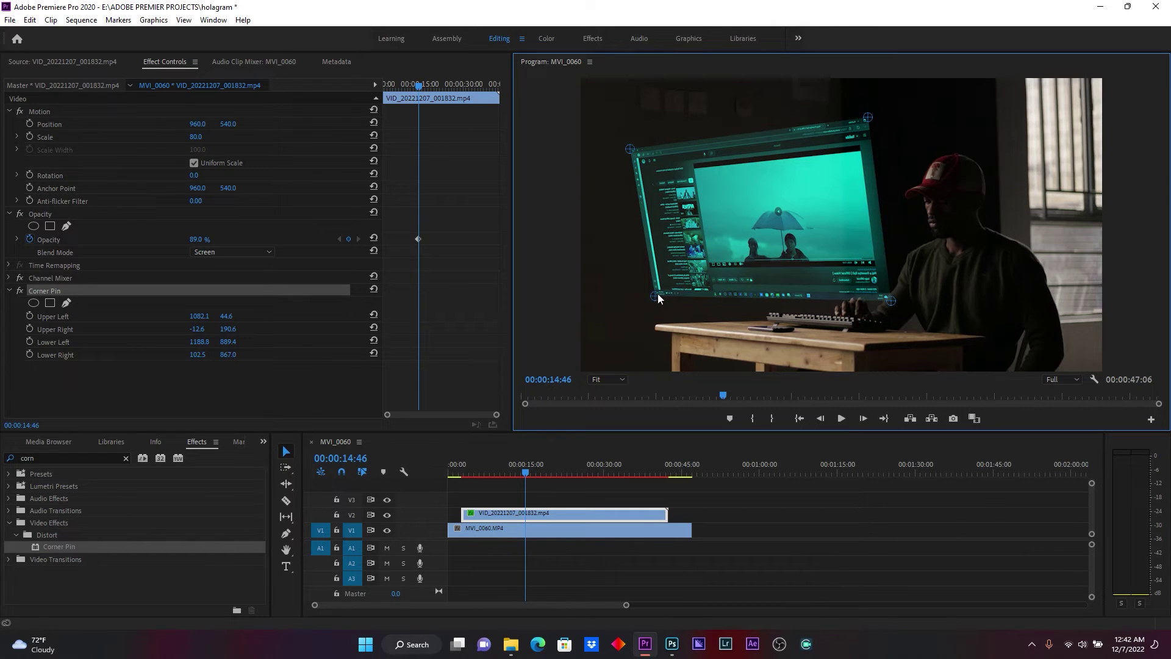
drag(656, 294, 651, 309)
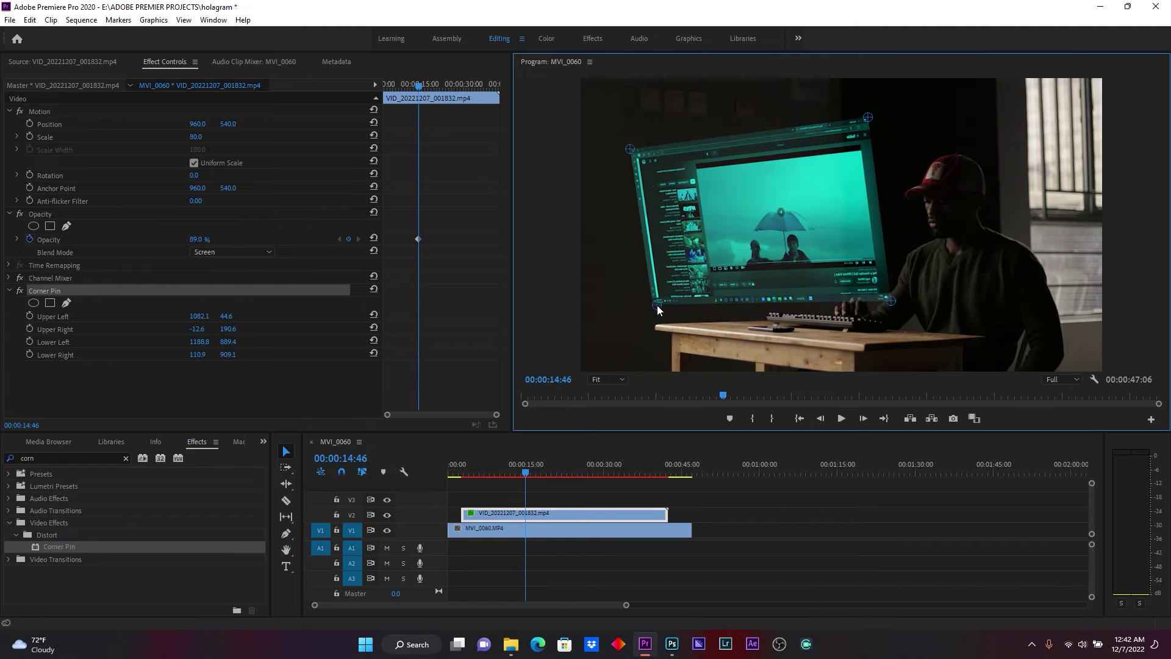
drag(652, 309, 655, 308)
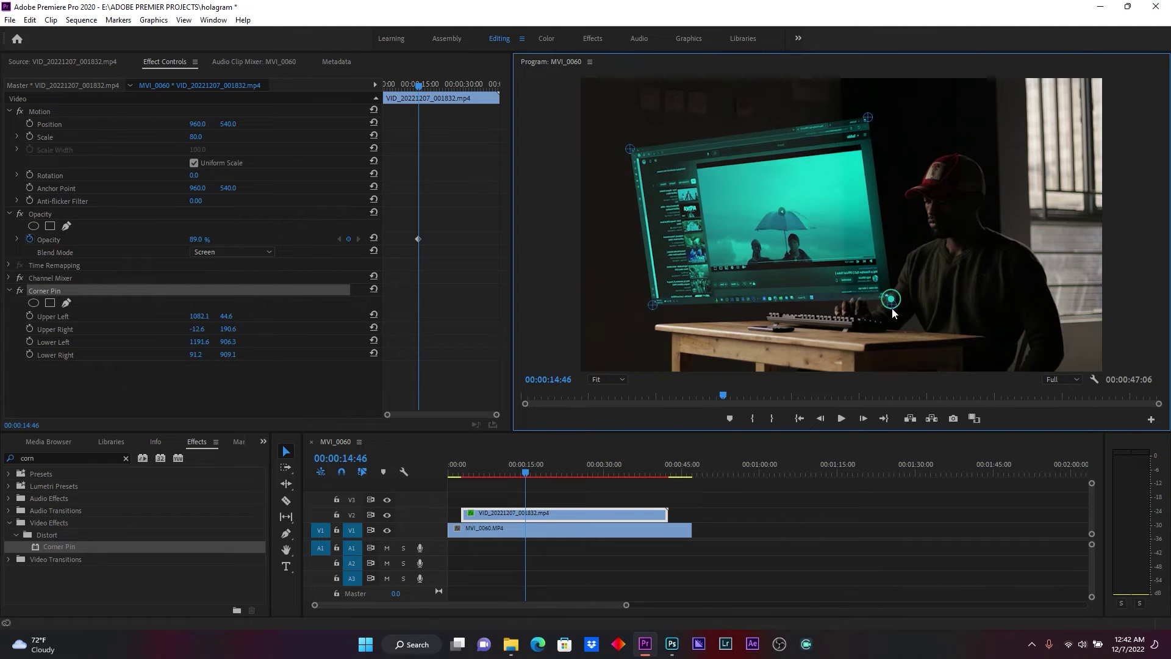
drag(893, 303, 900, 319)
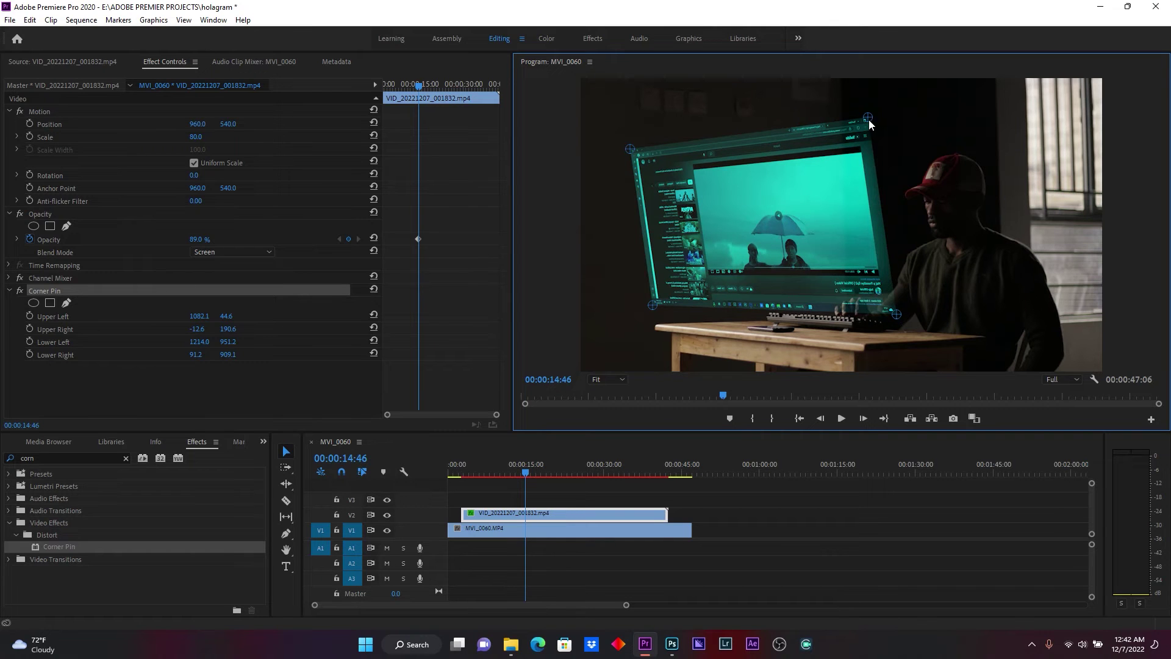
- Fine-tune the top corners and bottom-right corner, then deselect to view the result
drag(869, 120, 882, 119)
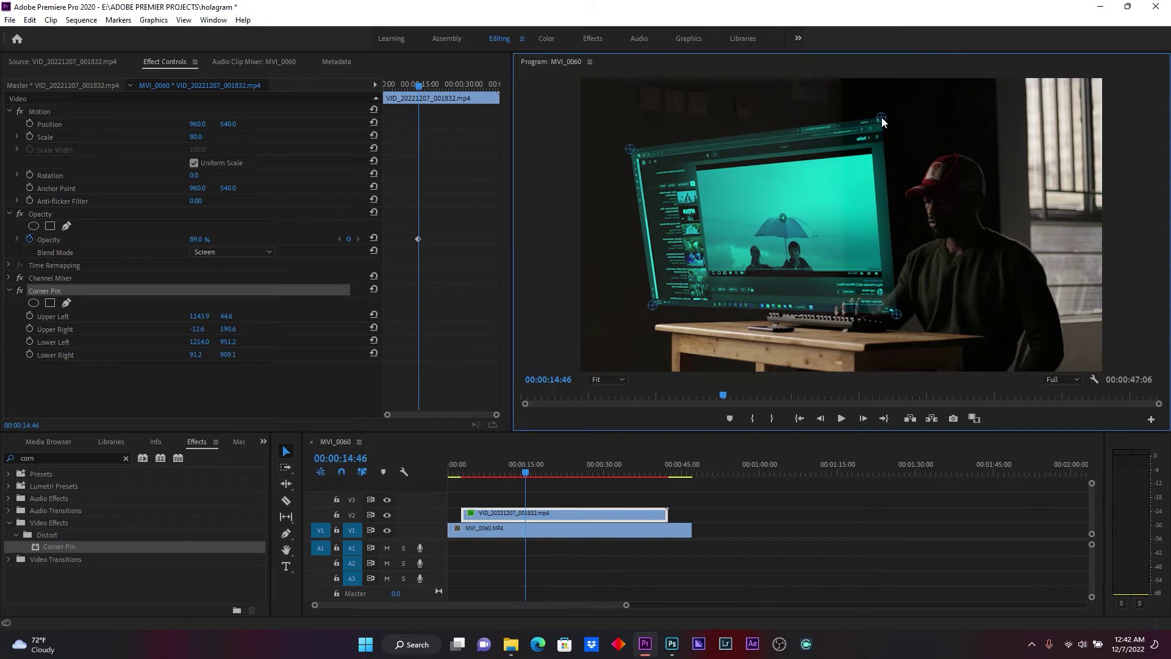
drag(630, 149, 648, 151)
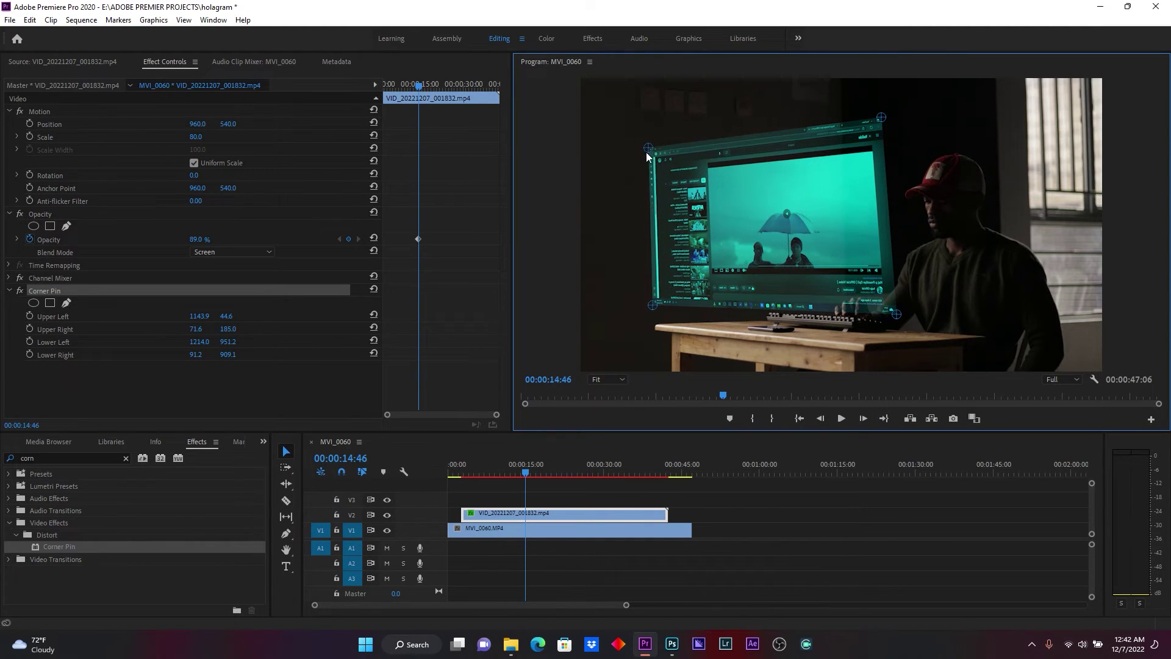
drag(649, 148, 646, 182)
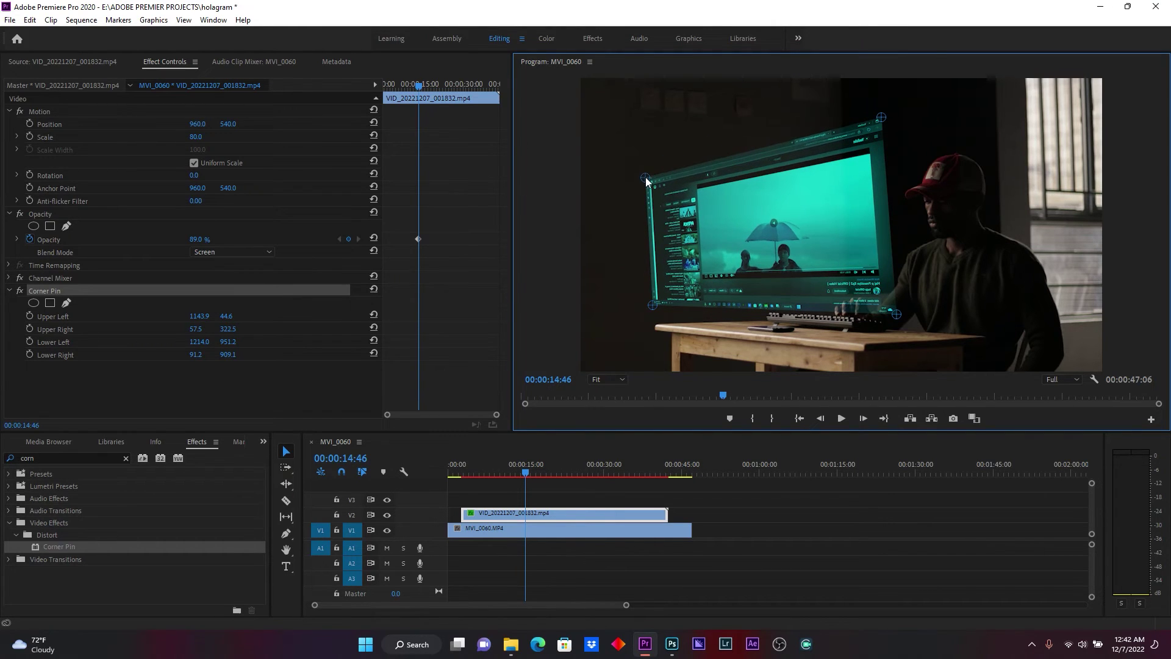
mouse_move(646, 183)
mouse_down()
mouse_move(652, 159)
mouse_move(652, 175)
mouse_up()
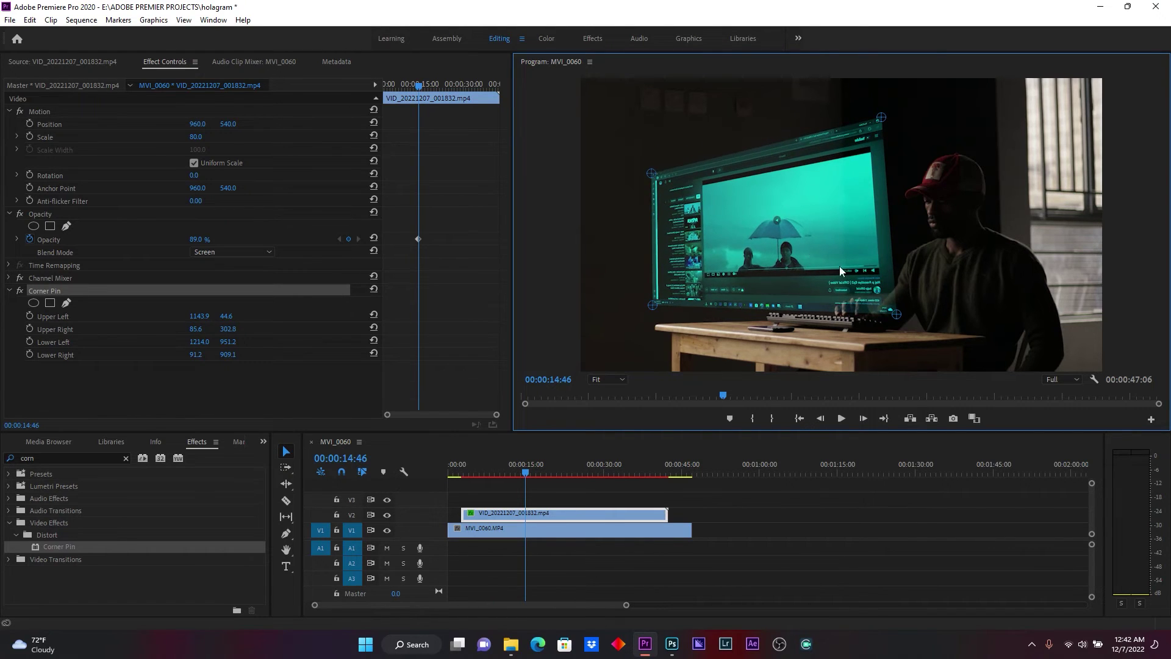
drag(891, 307, 889, 328)
drag(880, 120, 889, 122)
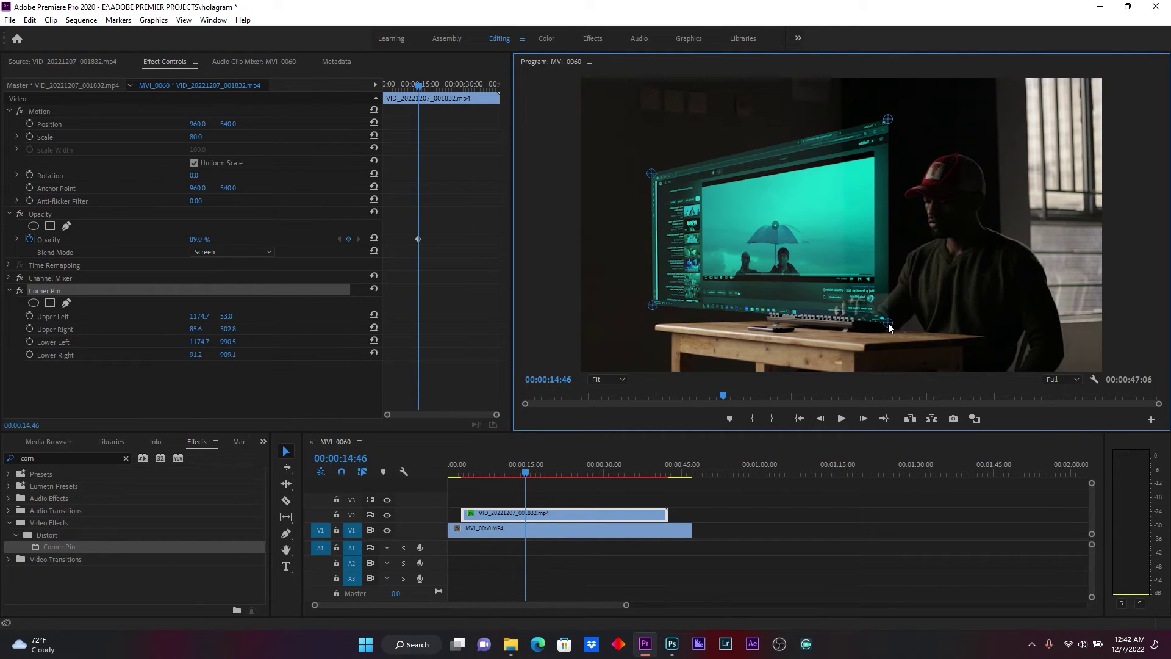
drag(891, 328, 896, 324)
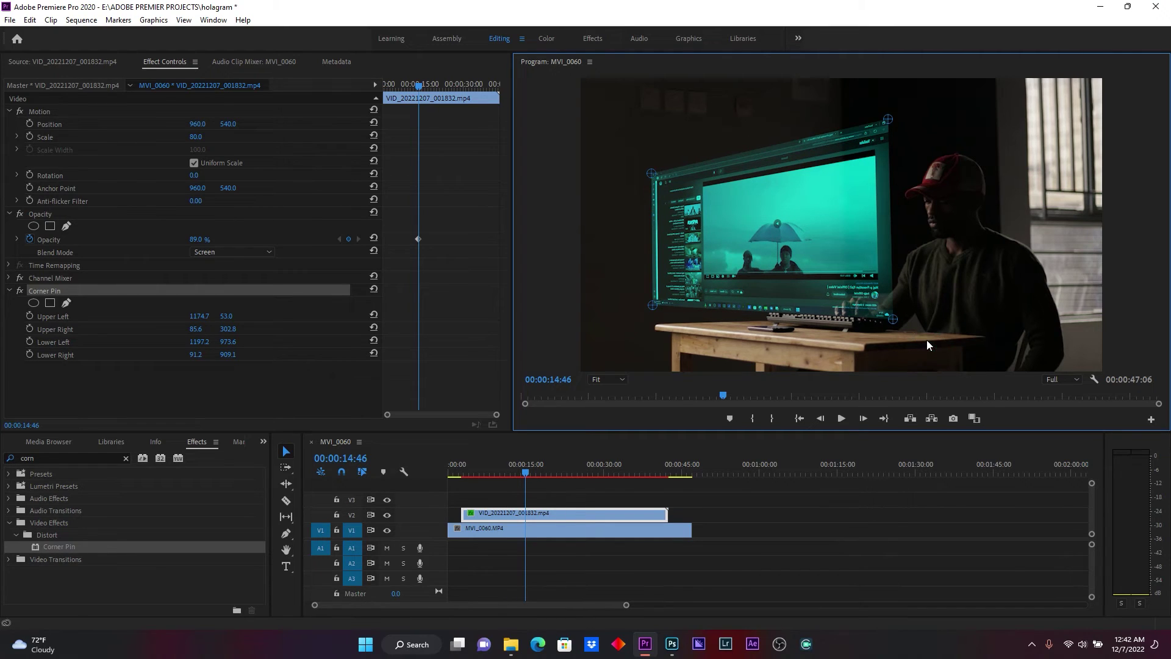
click(735, 561)
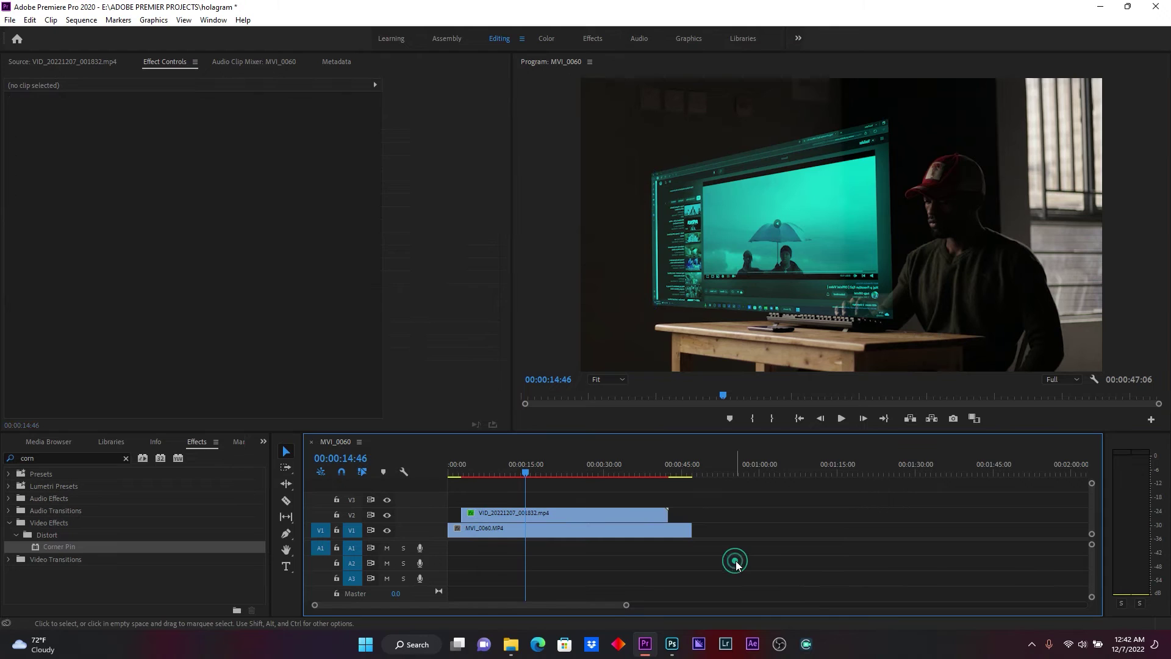
- Play the composite from about nine seconds, scrub the shot, and zoom the timeline near ten seconds
click(501, 472)
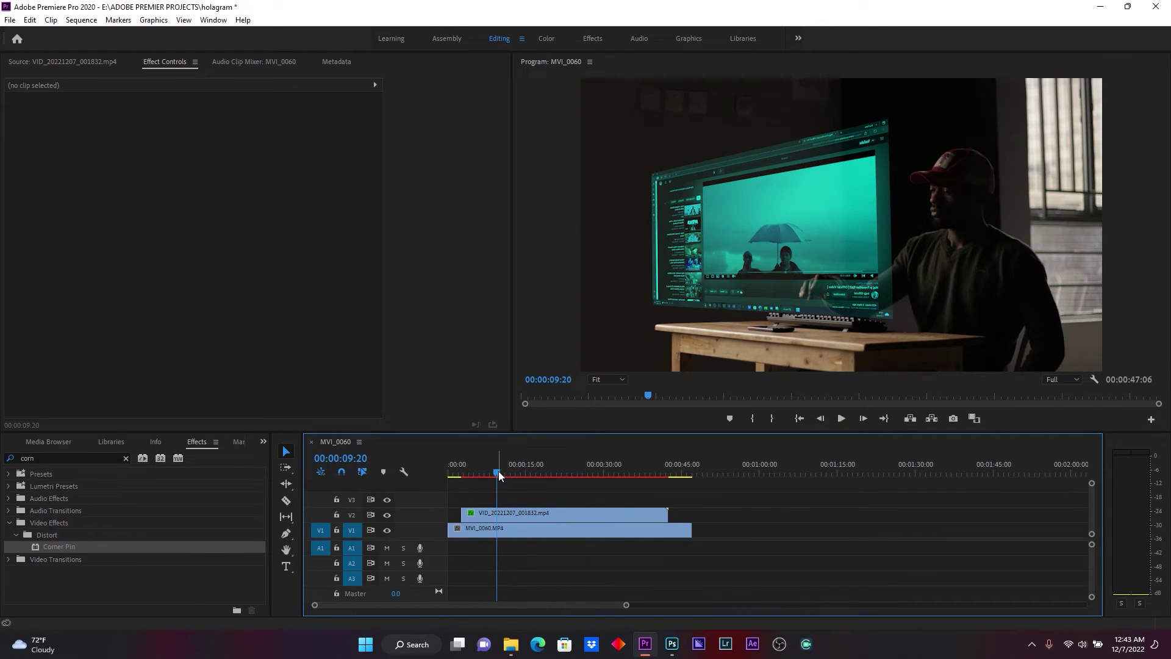
key(space)
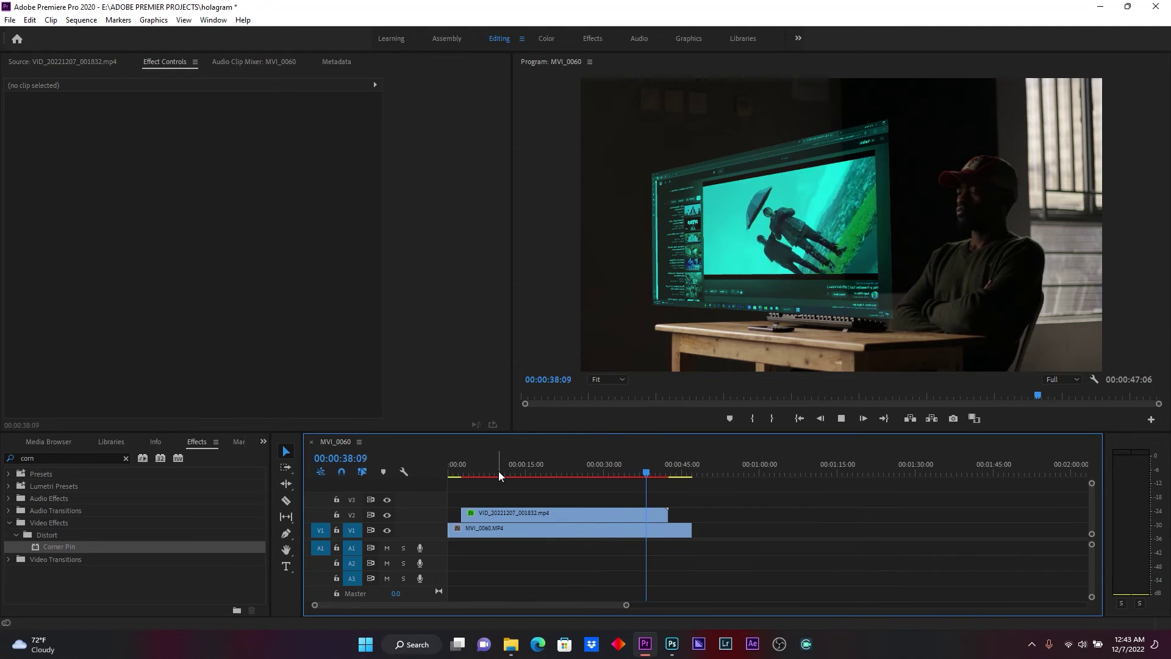
key(space)
drag(495, 471, 480, 474)
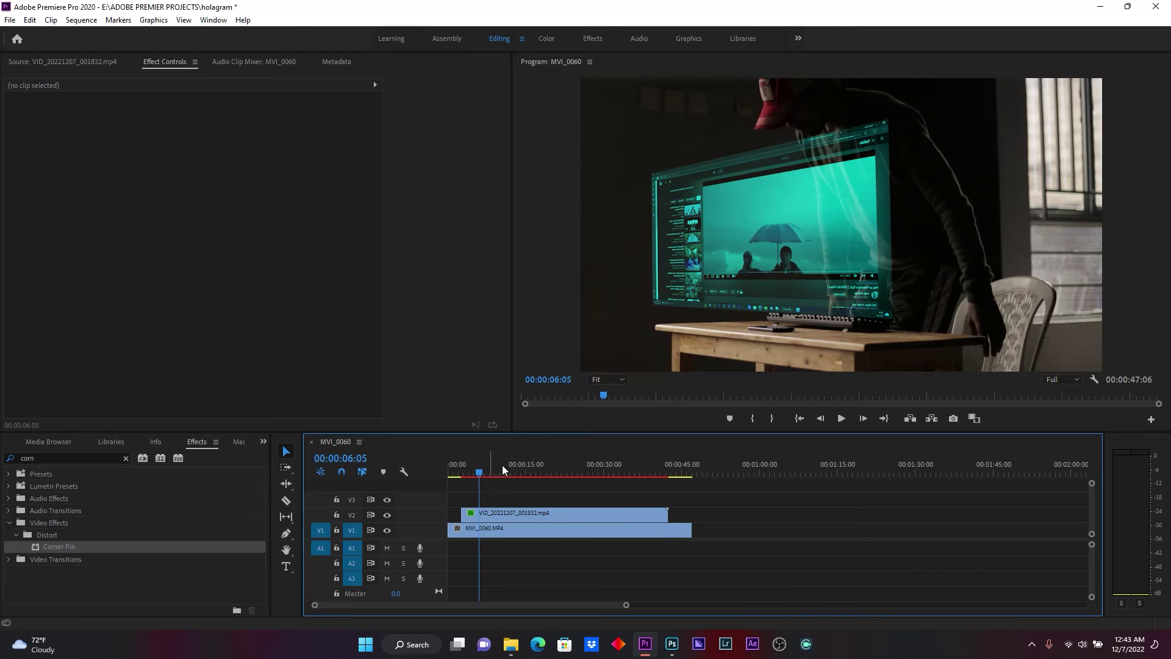
drag(627, 605, 560, 604)
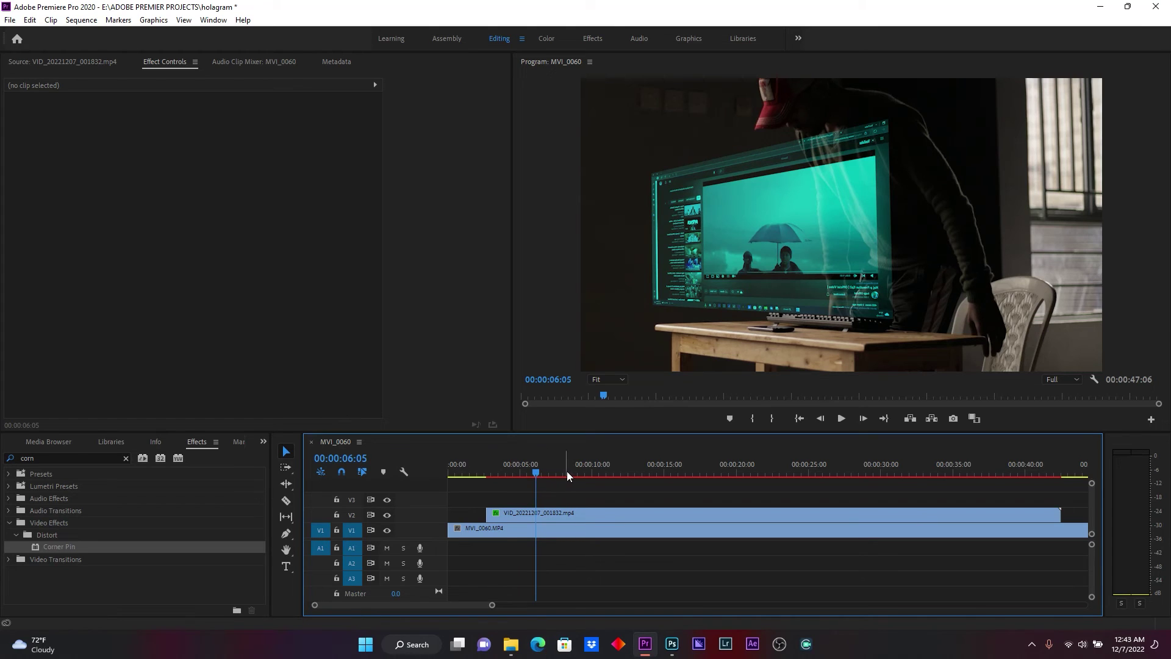
drag(568, 471, 732, 480)
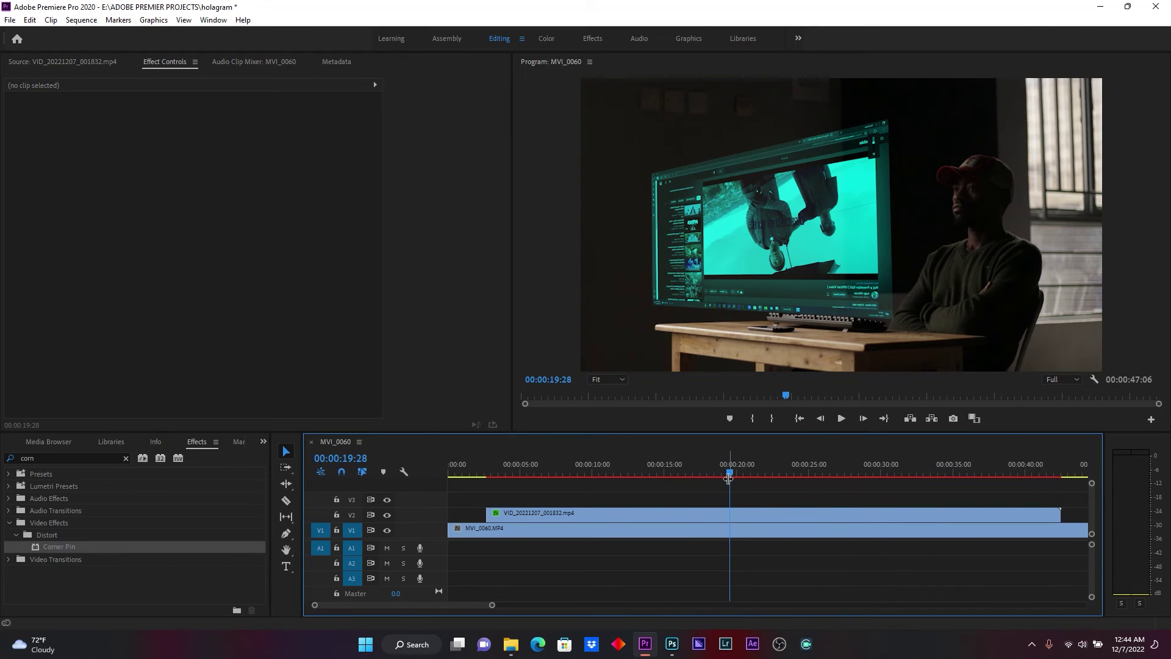
mouse_move(729, 476)
mouse_down()
mouse_move(688, 476)
mouse_move(705, 474)
mouse_up()
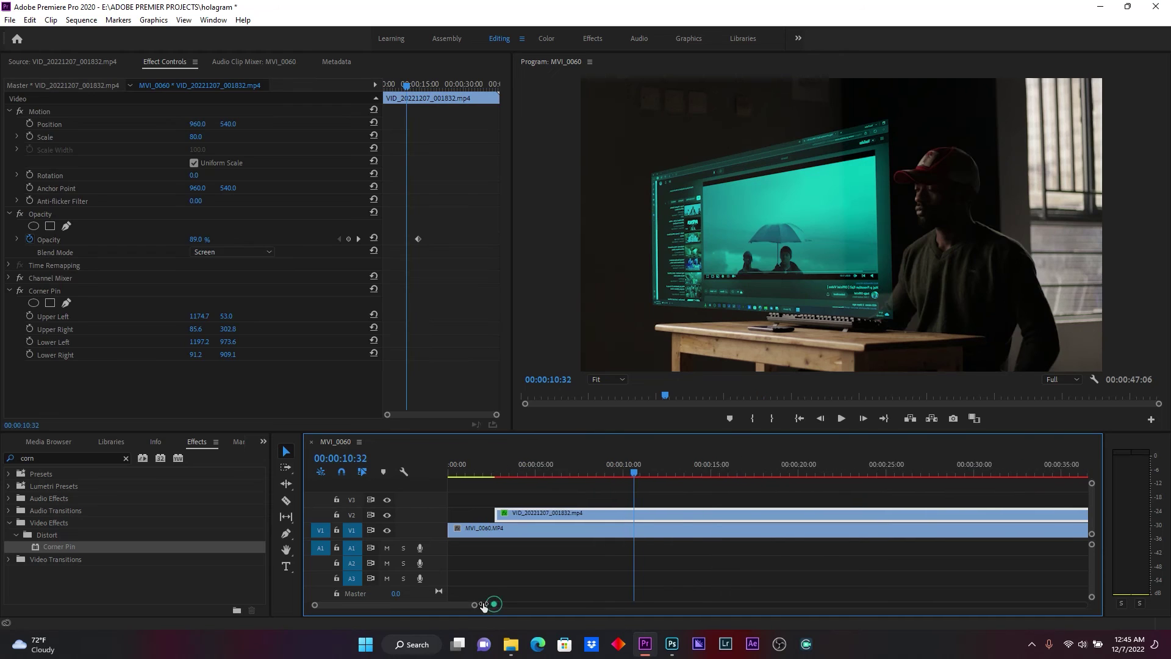
drag(493, 605, 395, 605)
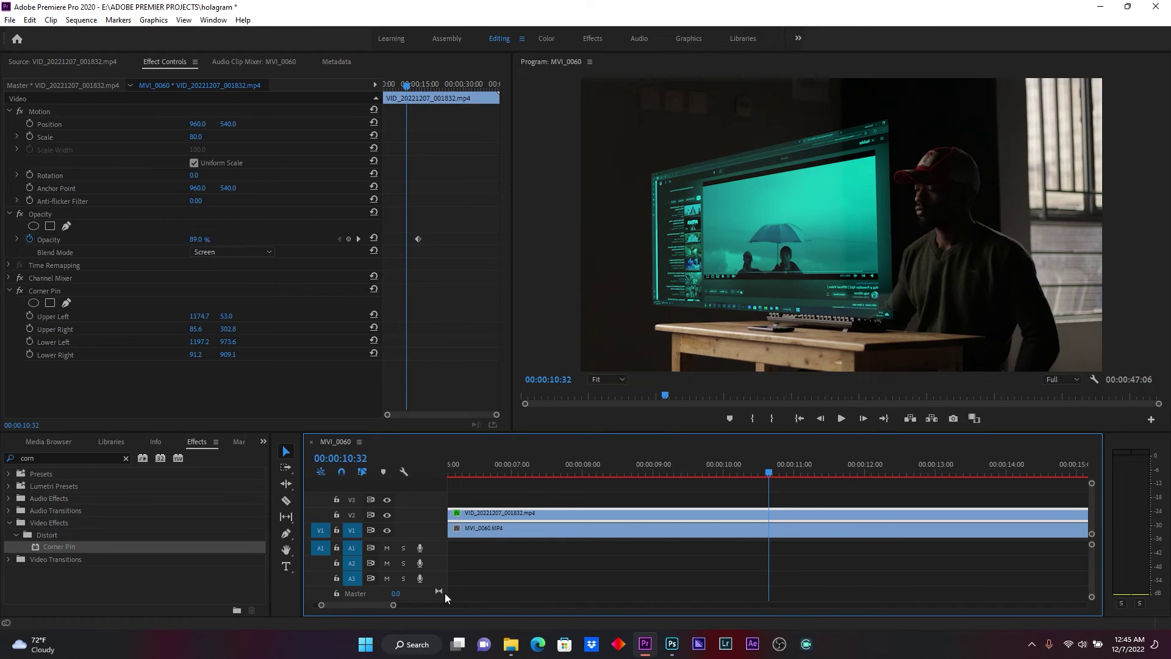
- Keyframe the hologram's Scale, then a few frames earlier shrink it to nearly zero
click(49, 139)
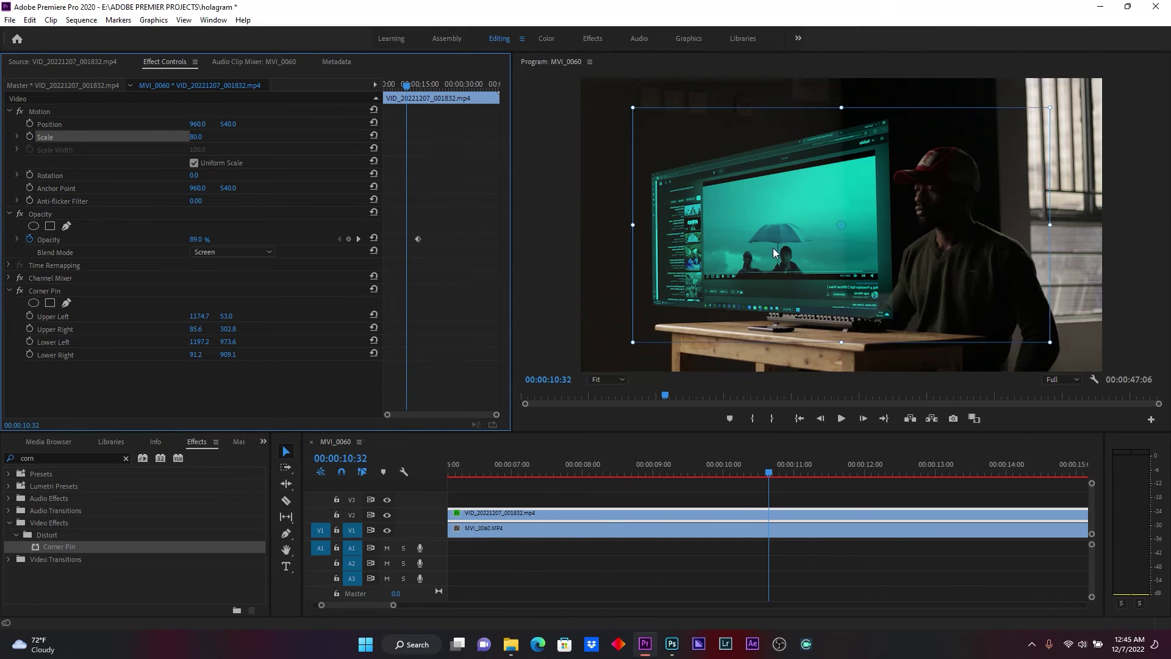
drag(840, 223, 777, 337)
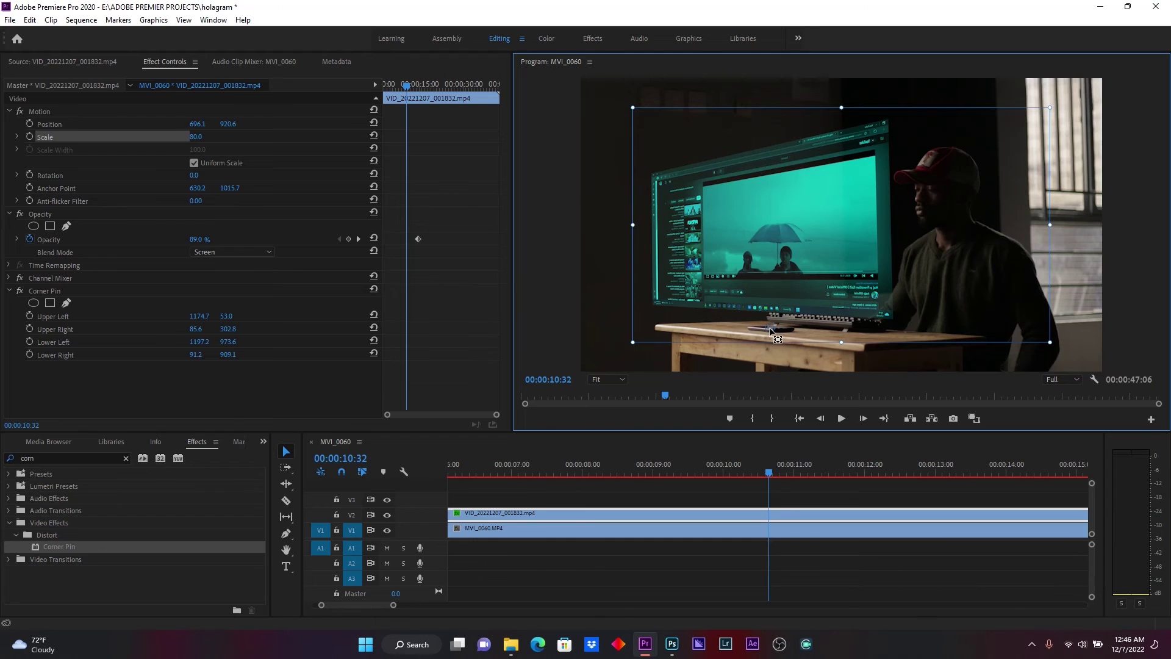
click(30, 137)
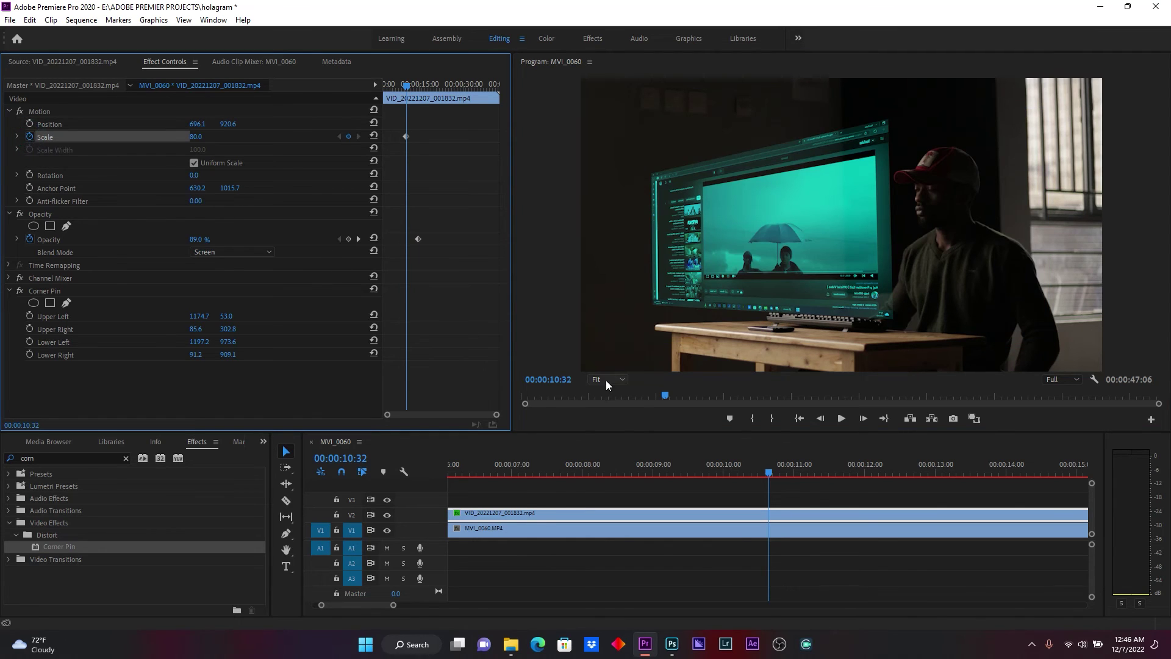
click(770, 471)
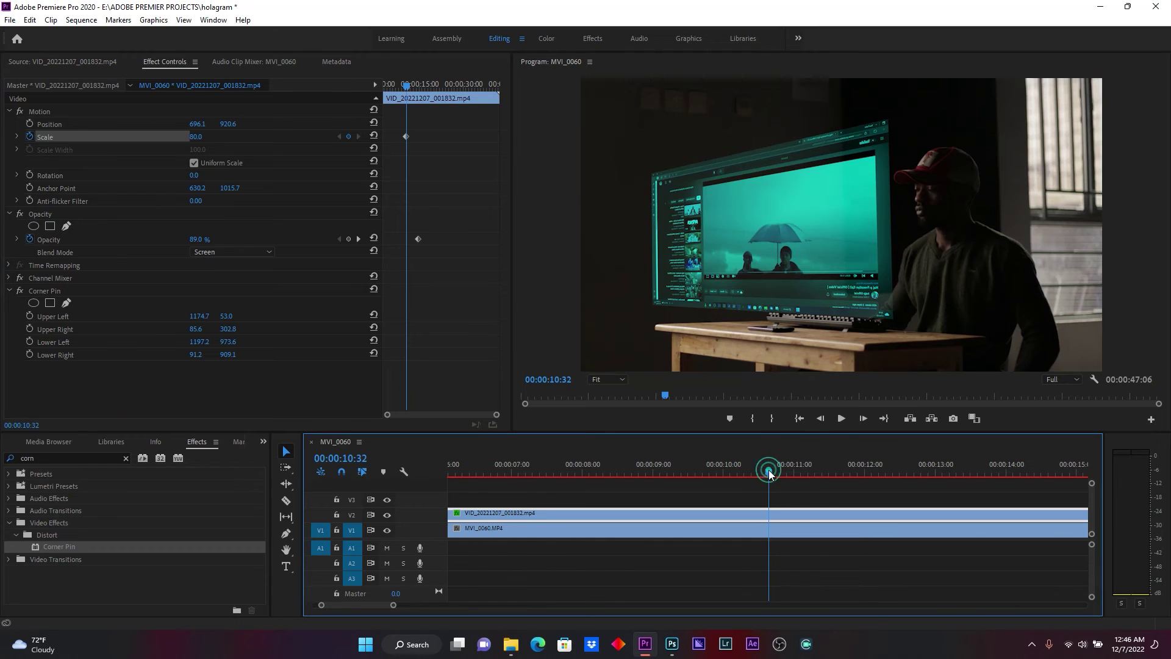
key(Left)
key(Left)
key(Left)
key(Left)
key(Left)
key(Left)
key(Left)
key(Left)
key(Left)
key(Left)
key(Left)
key(Left)
key(Left)
key(Left)
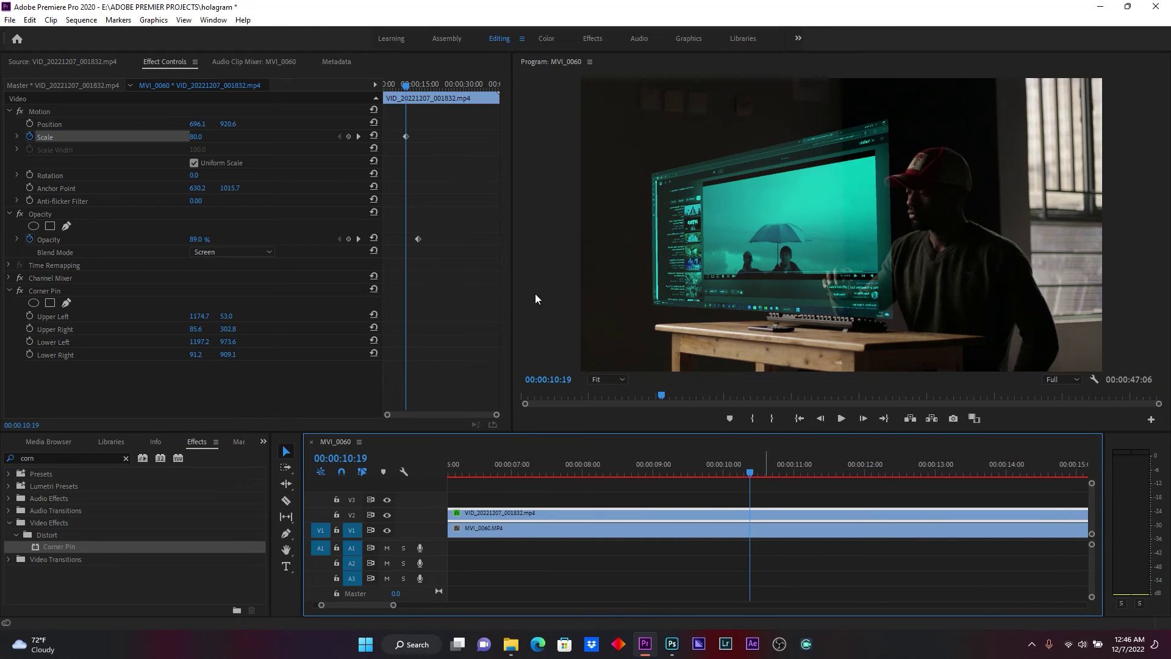
drag(196, 136, 164, 136)
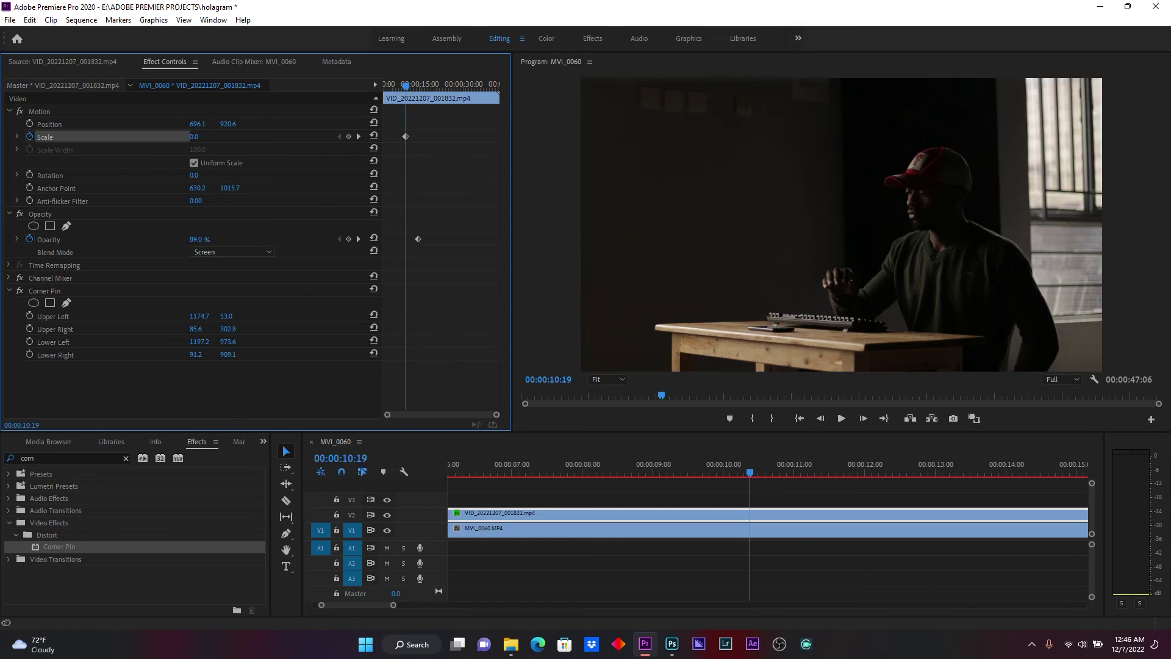
click(812, 469)
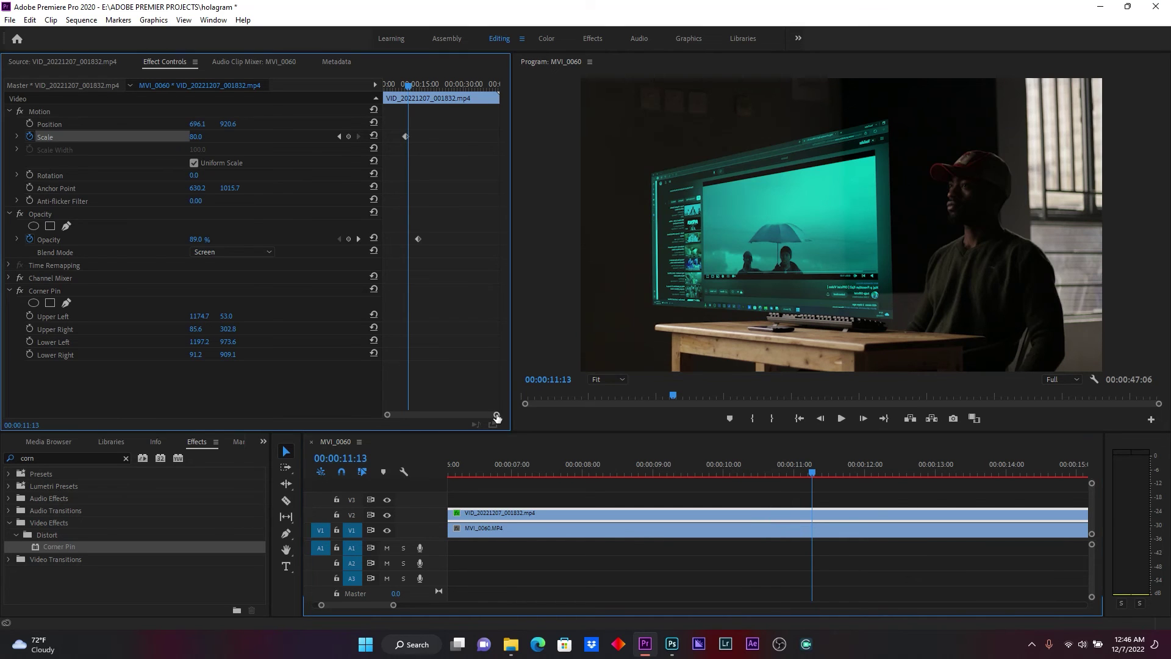
- Apply Ease Out to both Scale keyframes near ten seconds
drag(497, 417, 430, 412)
drag(462, 81, 454, 89)
click(449, 137)
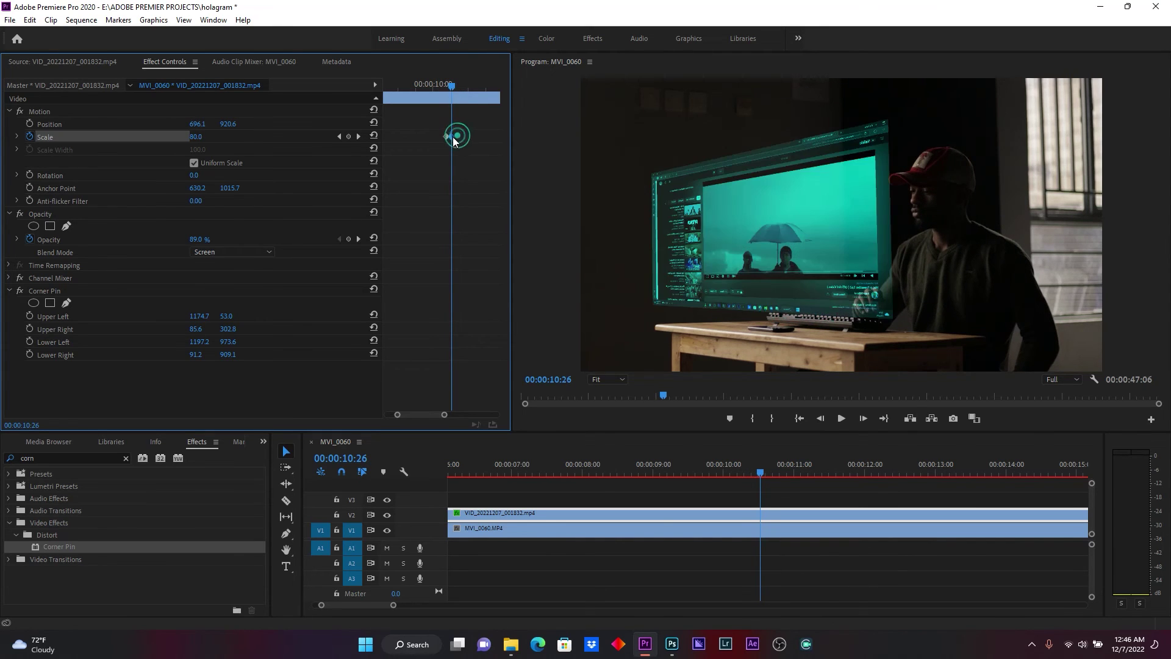
drag(422, 128, 462, 151)
right_click(449, 139)
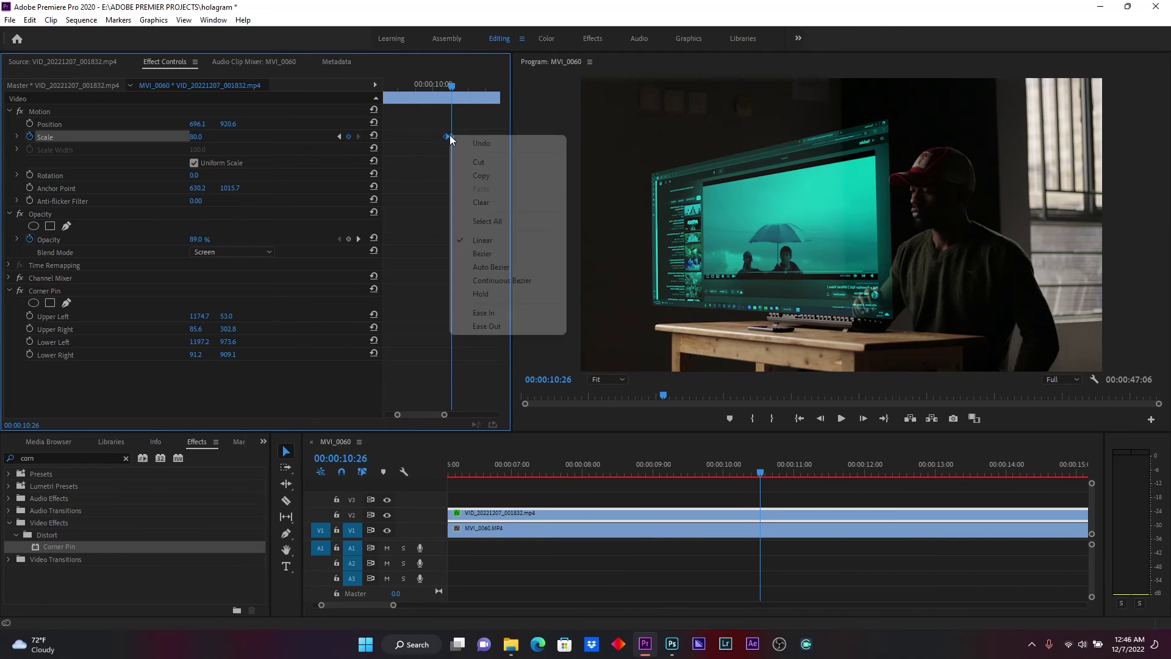
click(502, 328)
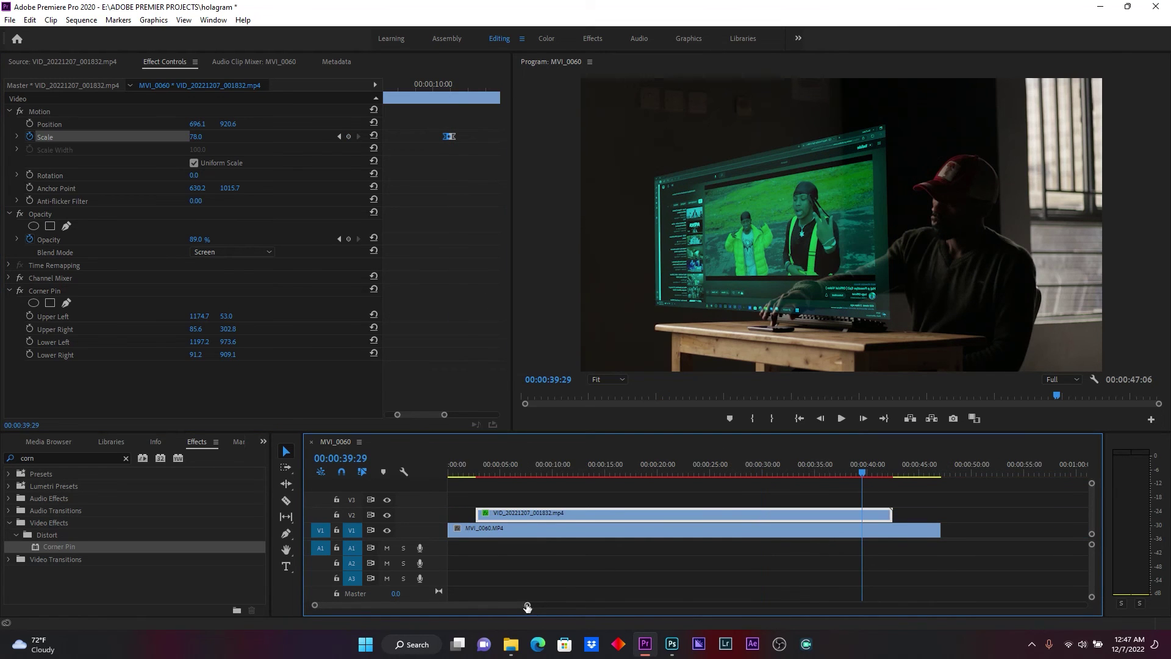
drag(527, 607, 463, 603)
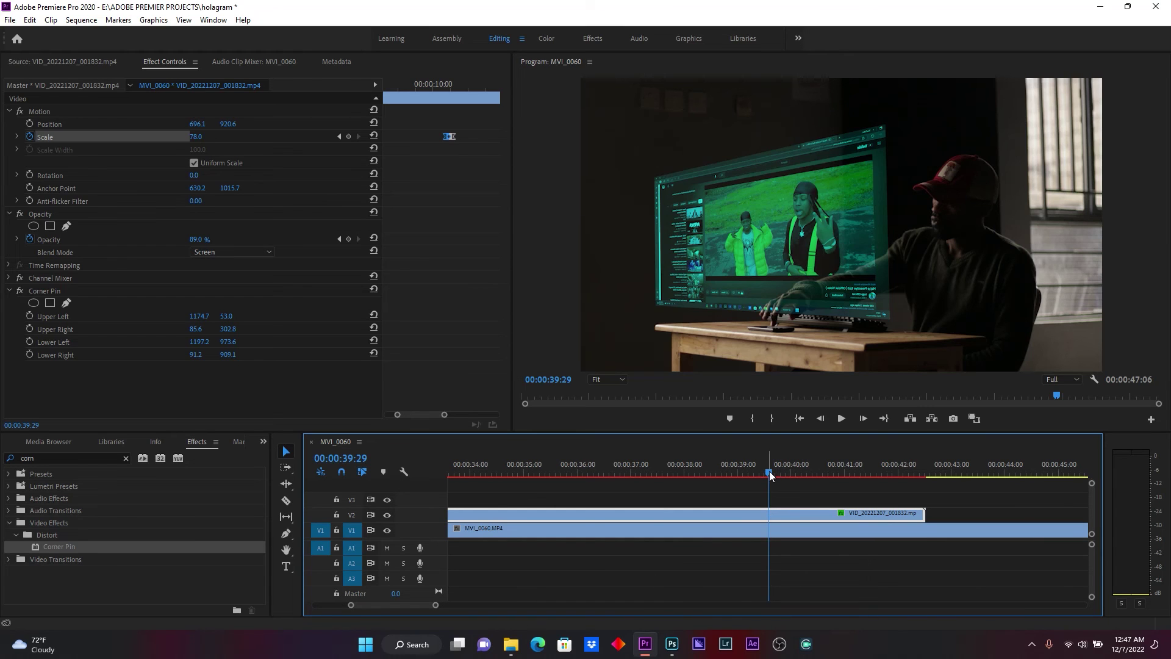
- Keyframe the hologram at full scale at 00:00:39:43, then at Scale 50 one frame later
drag(770, 472, 752, 474)
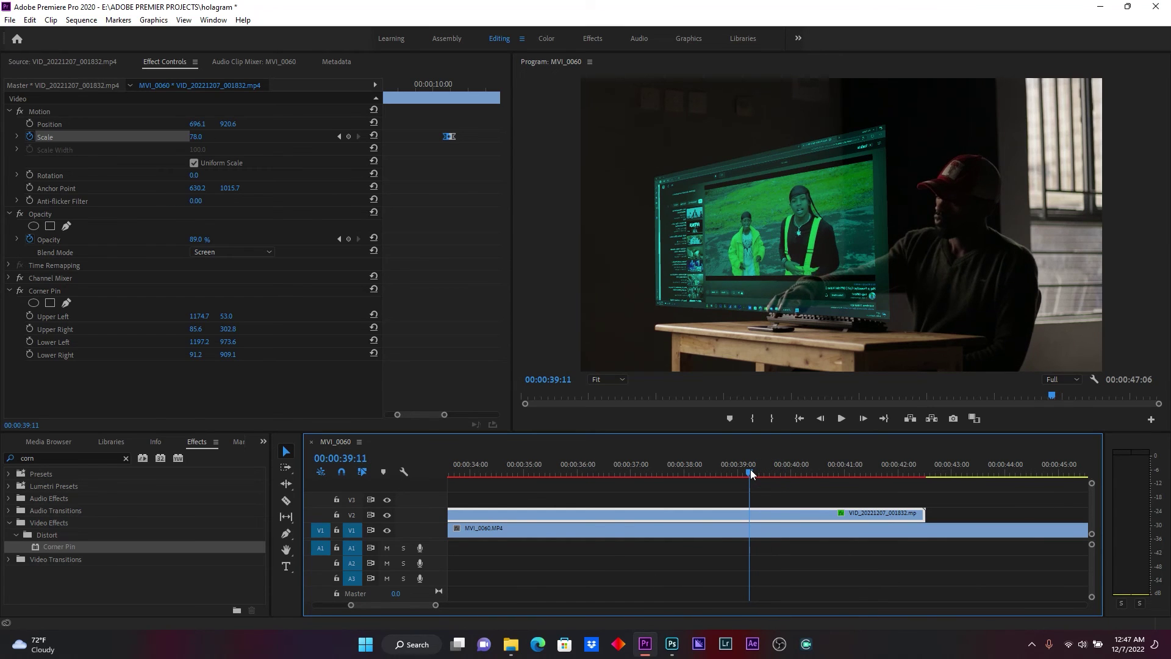
key(space)
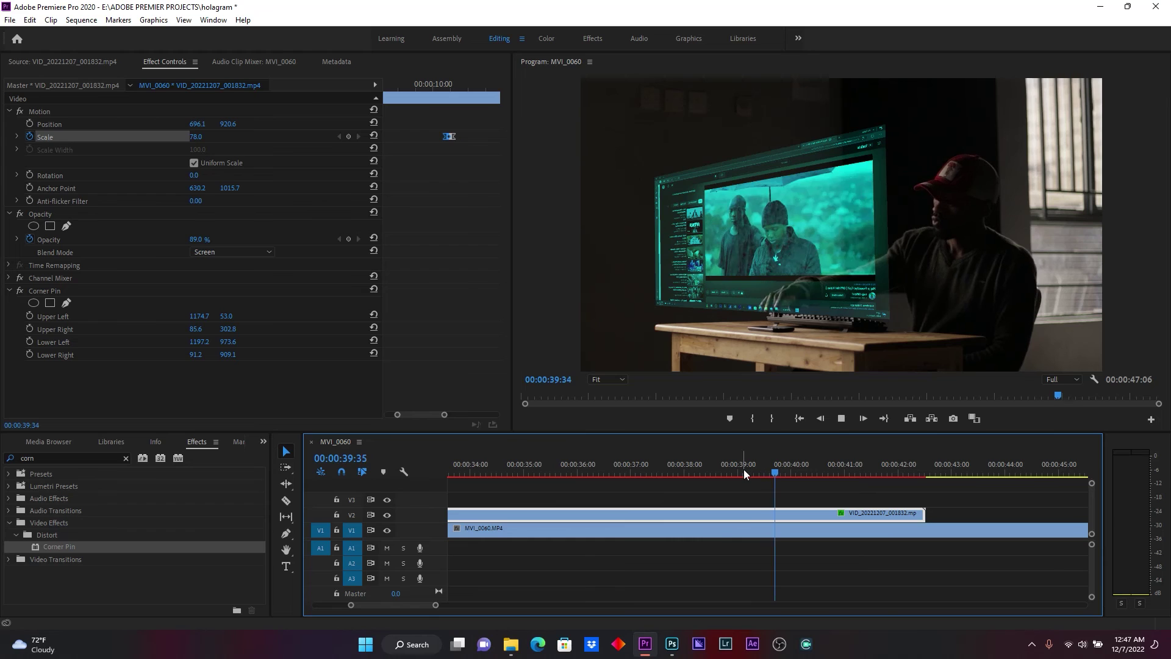
click(784, 468)
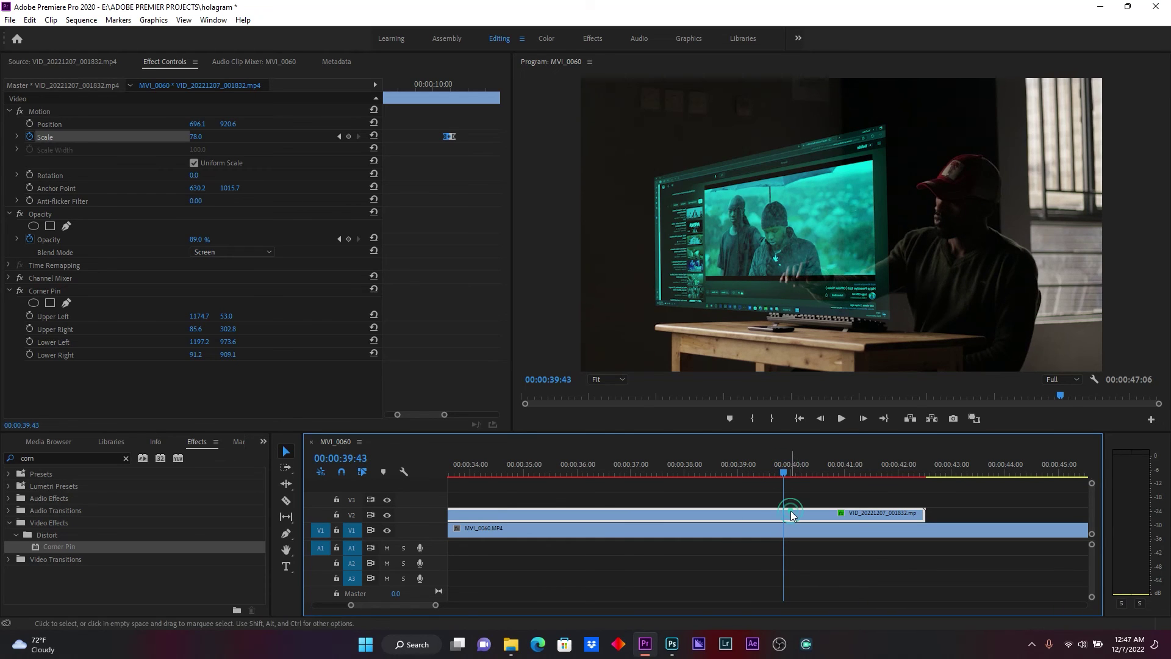
click(349, 135)
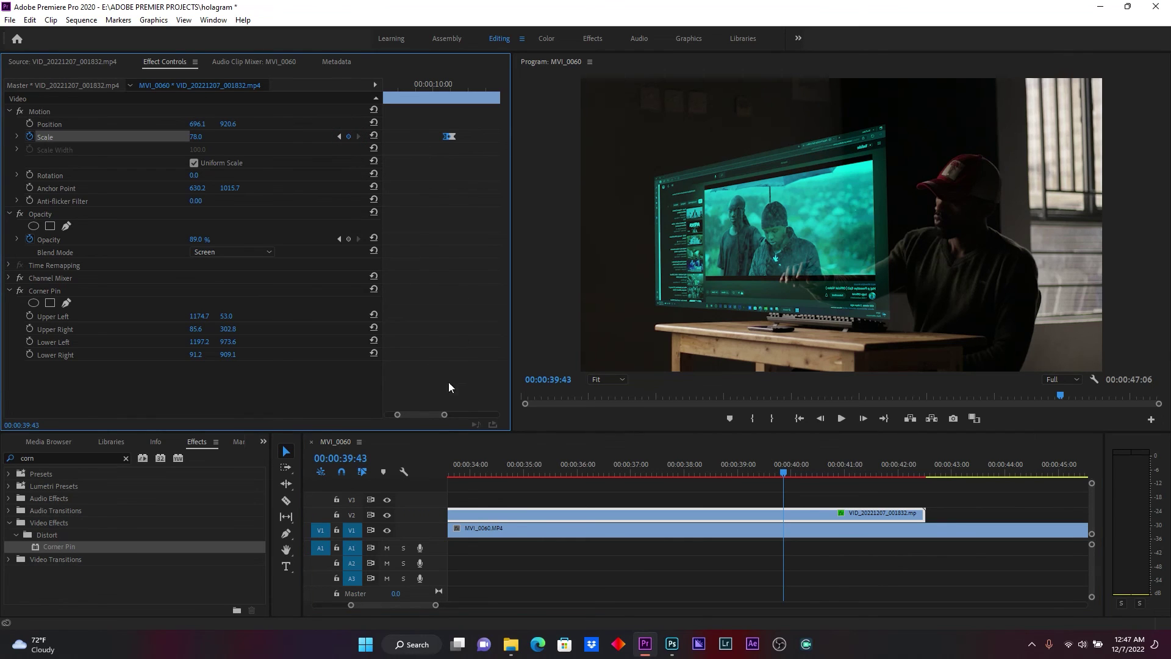
drag(446, 416, 485, 417)
key(Right)
key(Right)
key(Right)
key(Right)
key(Right)
click(197, 138)
text(50)
key(Return)
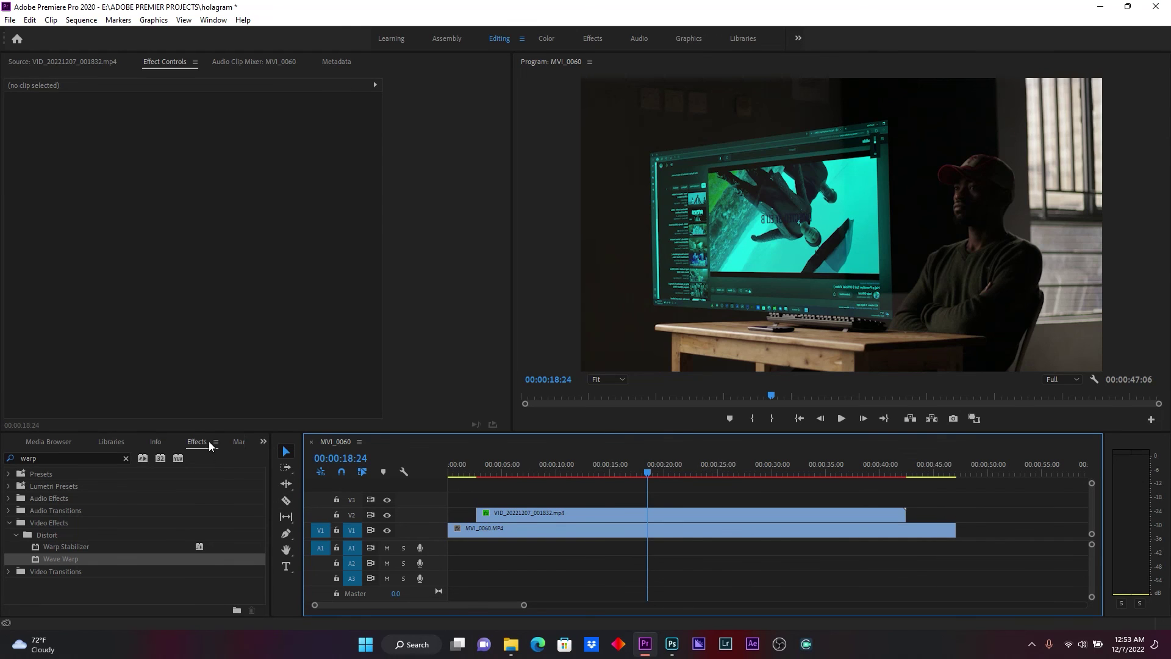
- Clear the 'warp' search and select Presets > 25 Glitch Transitions Preset Pack > Displacement Glitch 01
click(206, 432)
click(128, 457)
click(8, 474)
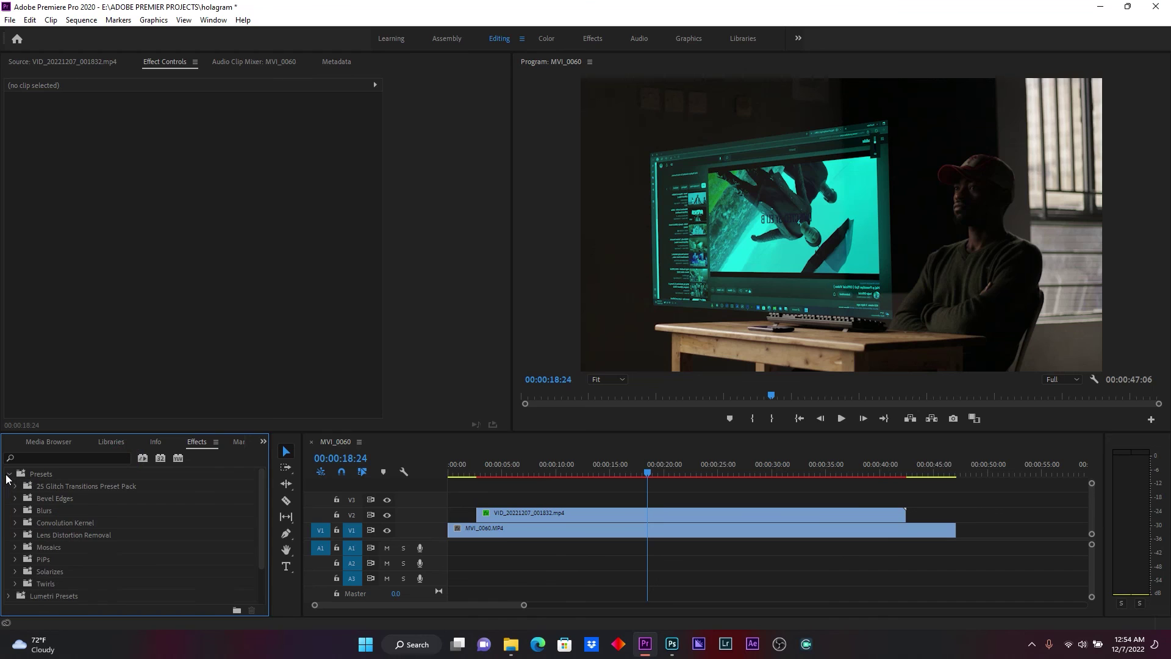
click(14, 487)
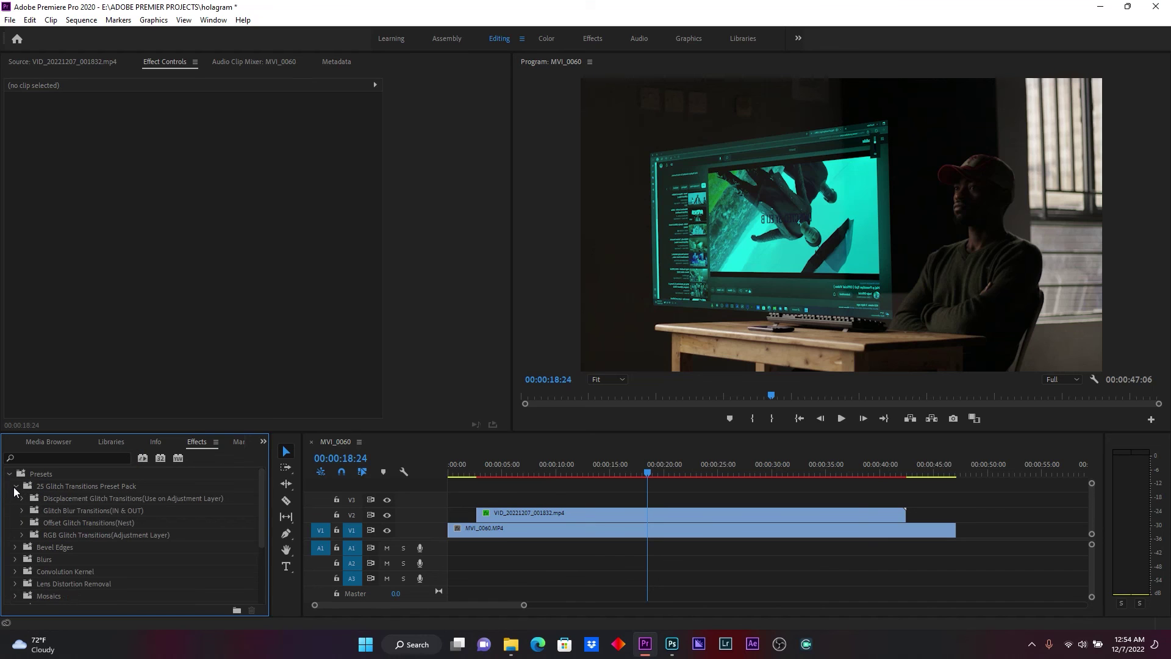
click(21, 498)
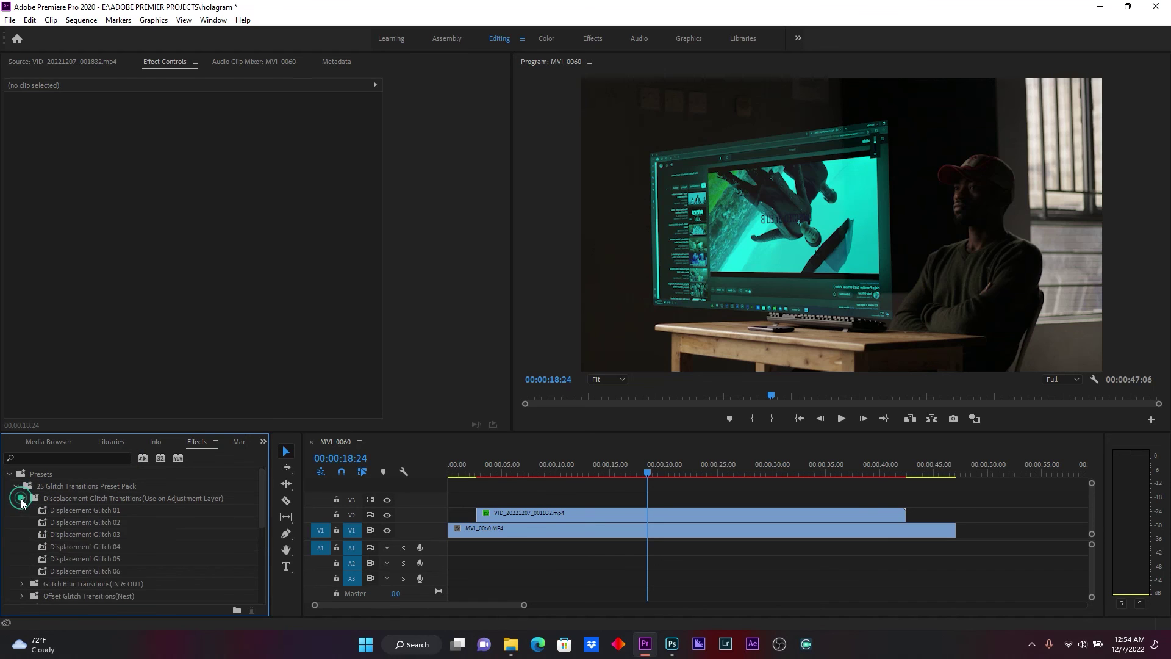
click(70, 511)
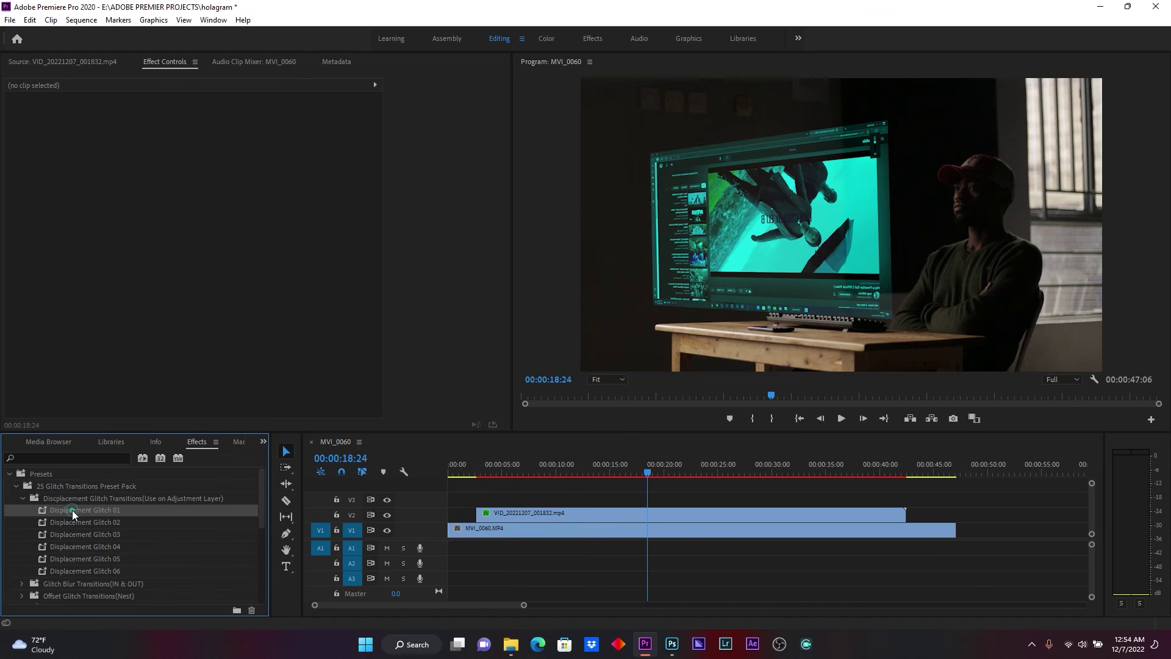
drag(523, 606, 445, 604)
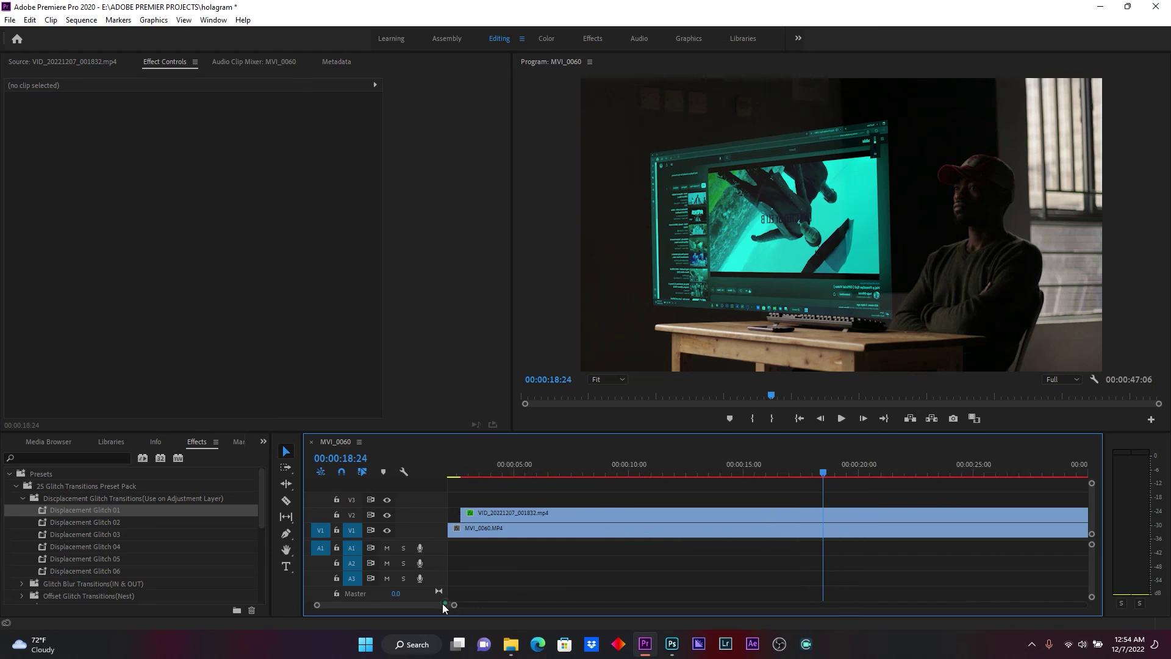
- Razor the V2 hologram clip at four points
key(c)
click(628, 516)
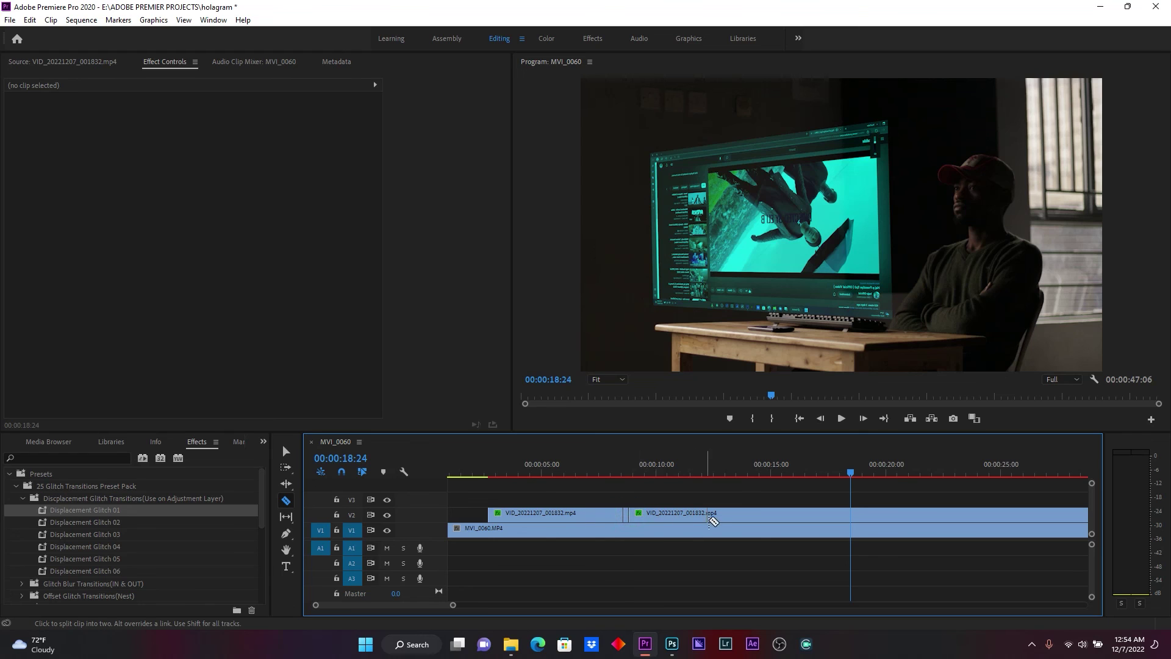
click(723, 518)
click(843, 515)
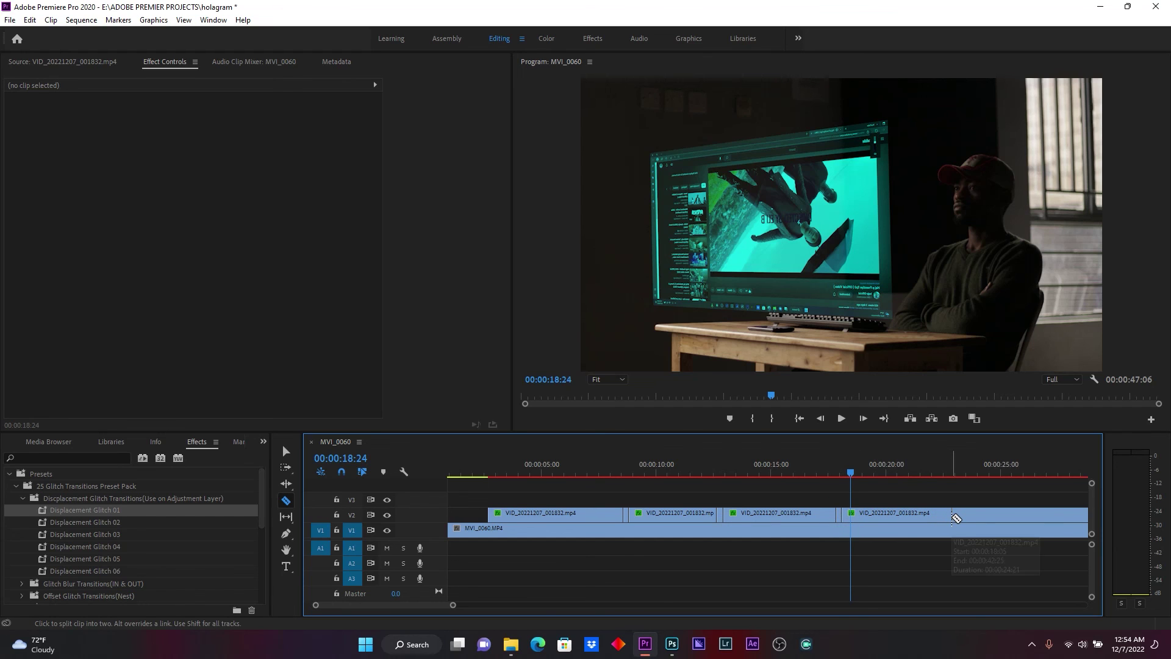
click(957, 516)
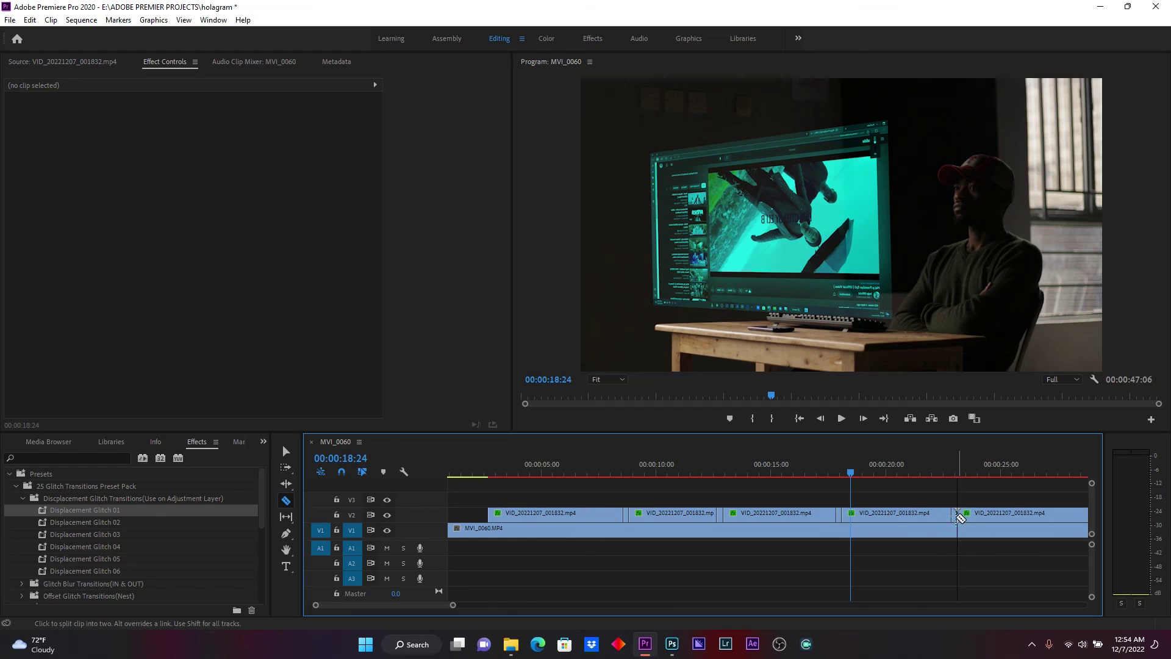
- Apply Displacement Glitch 01 at each cut and play back from about 7 seconds
key(v)
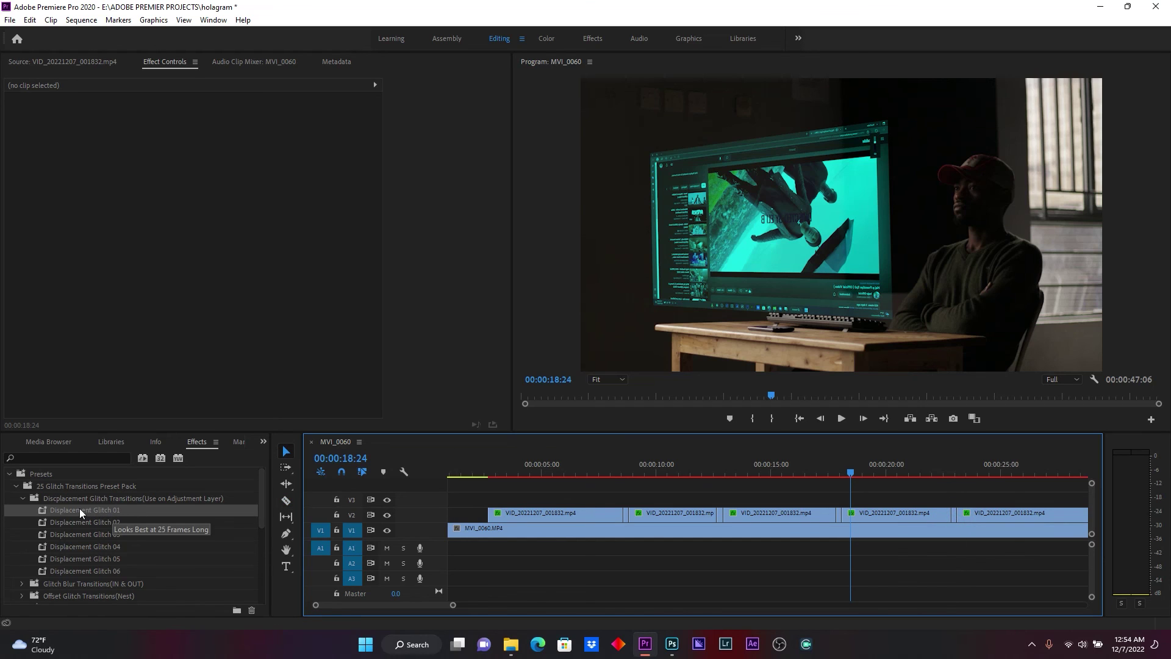
drag(80, 510, 632, 515)
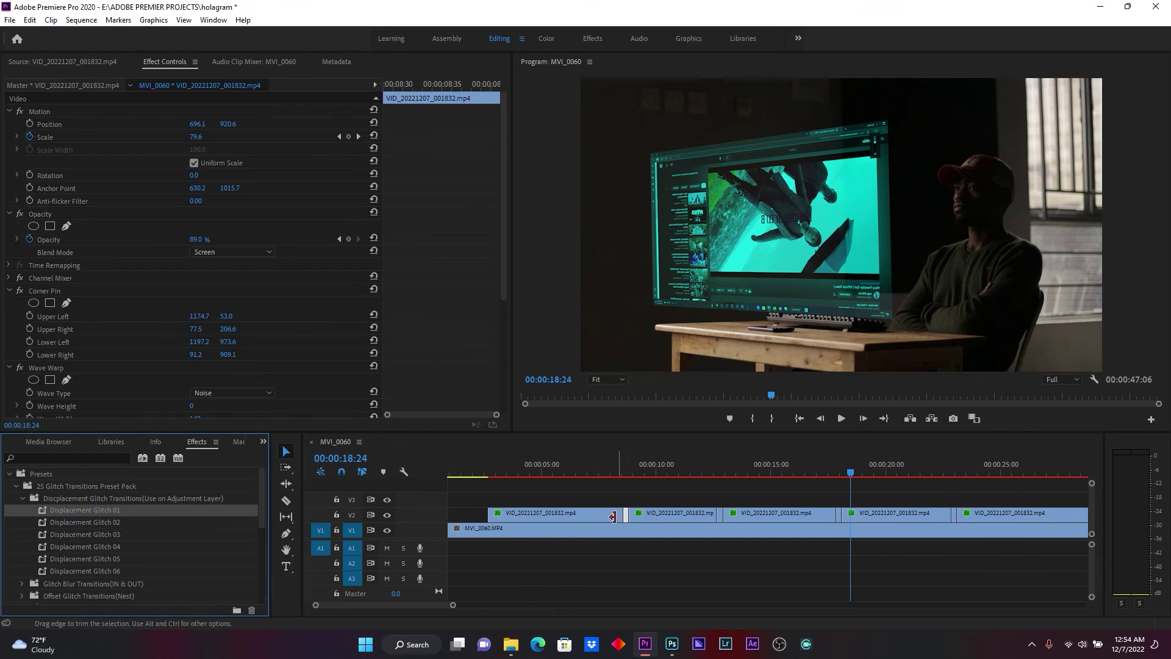
drag(74, 509, 678, 515)
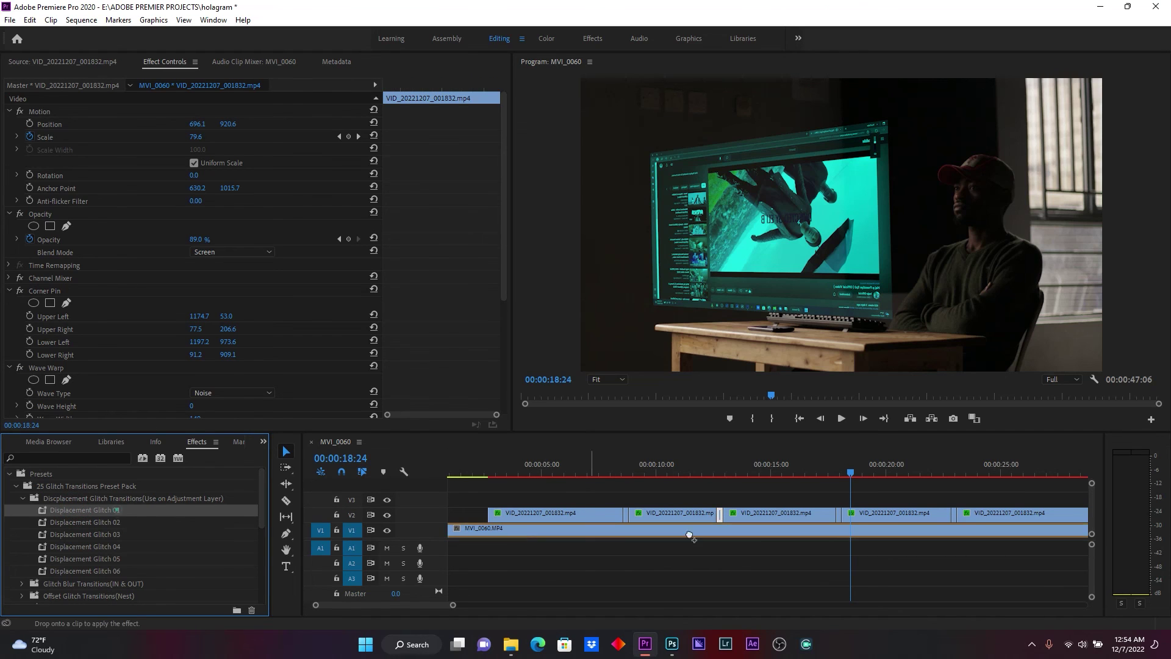
drag(127, 512, 832, 518)
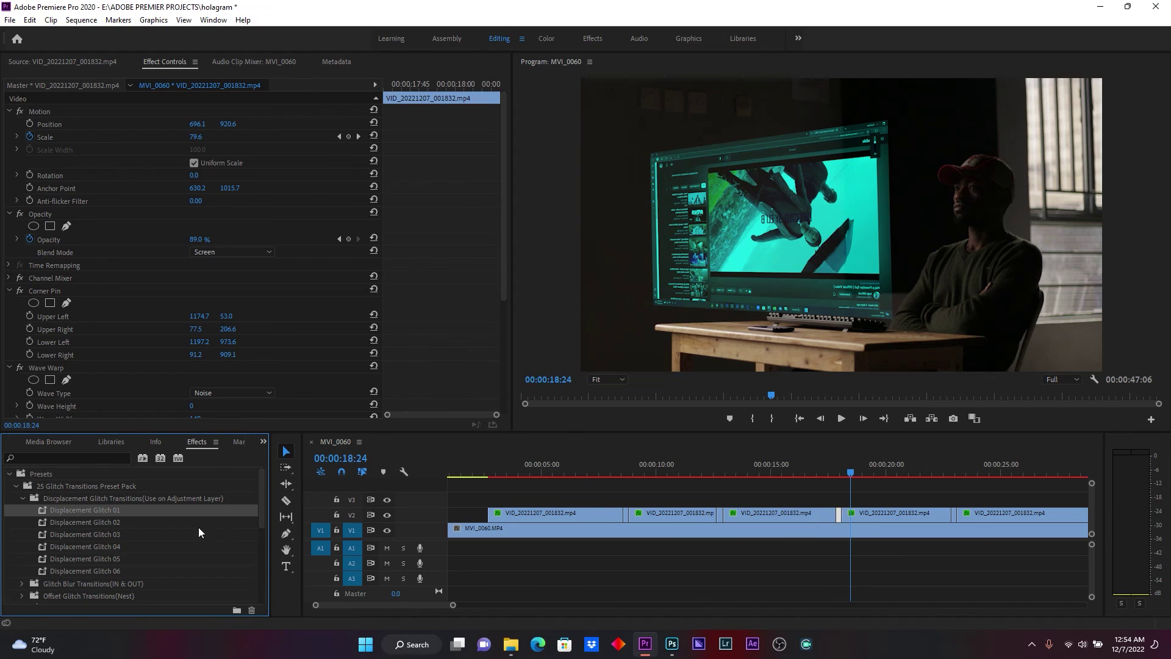
drag(85, 510, 892, 514)
click(599, 464)
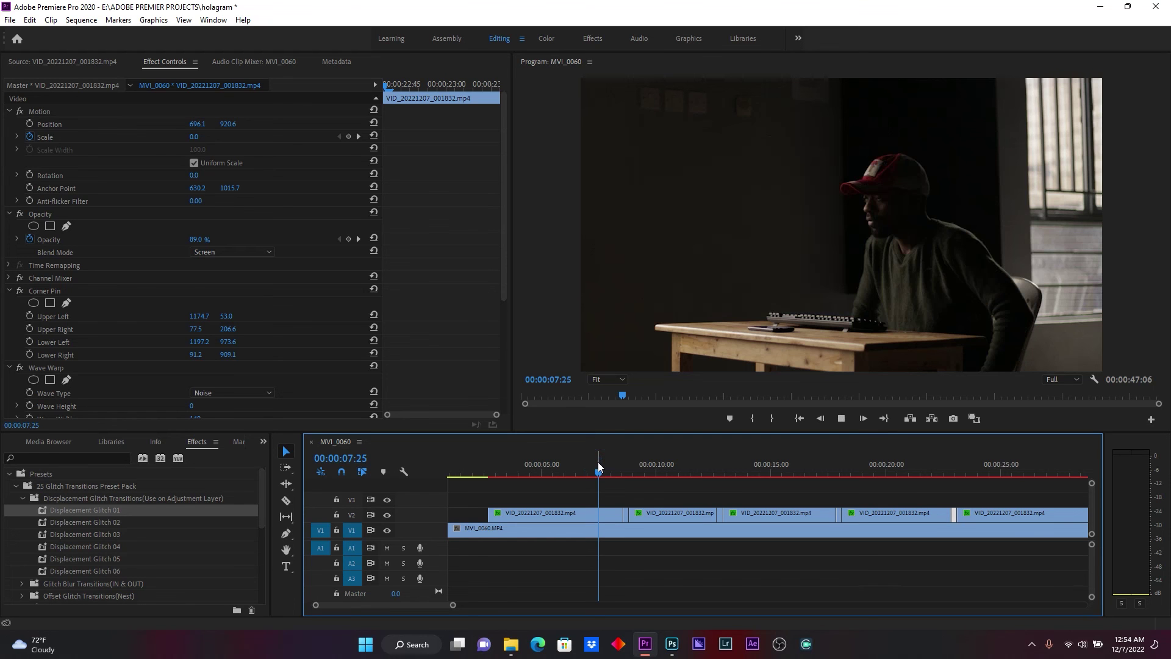
key(space)
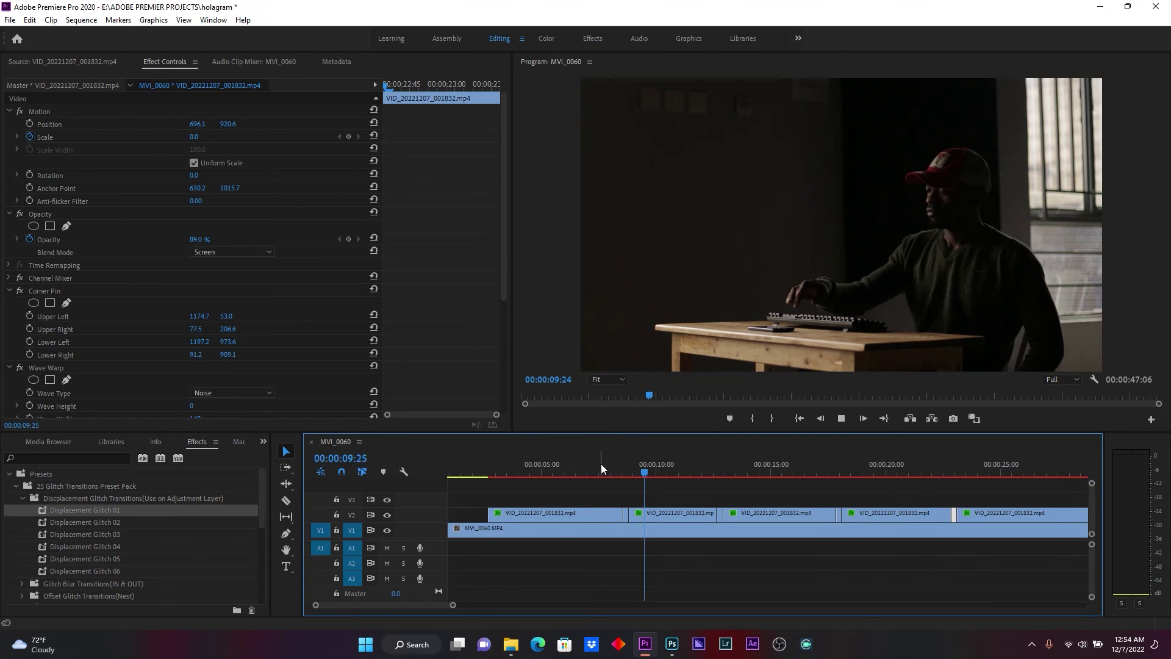